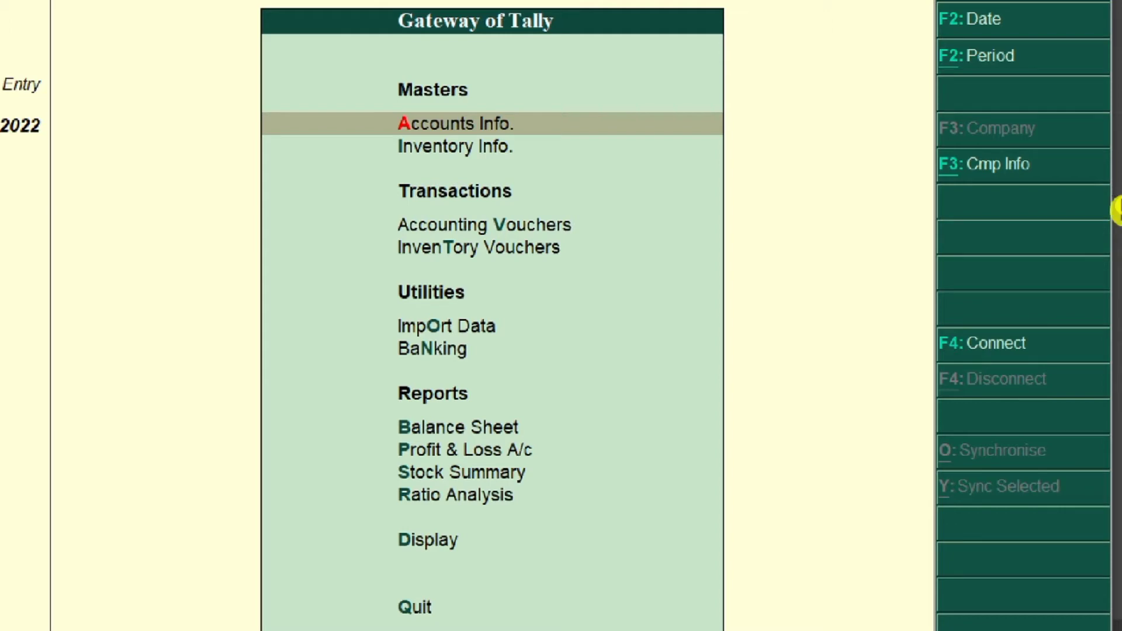
Open the 24*7medical Agency-Cr ledger for alteration from the single-ledger options in Accounts Info
{"action": "key", "text": "Return"}
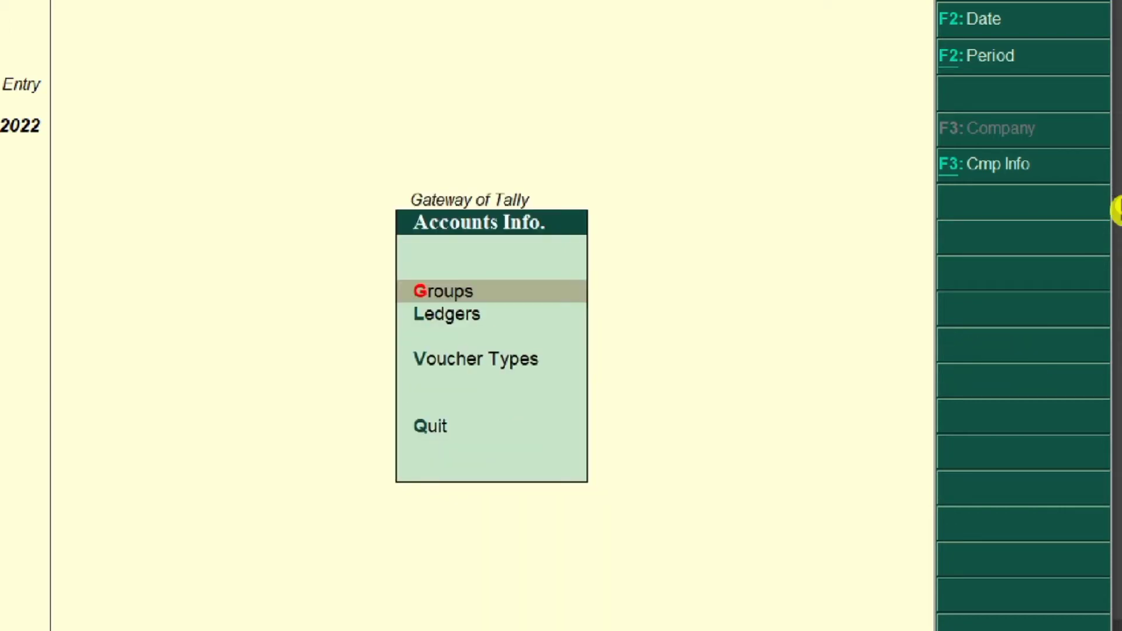
{"action": "key", "text": "Down"}
{"action": "key", "text": "Return"}
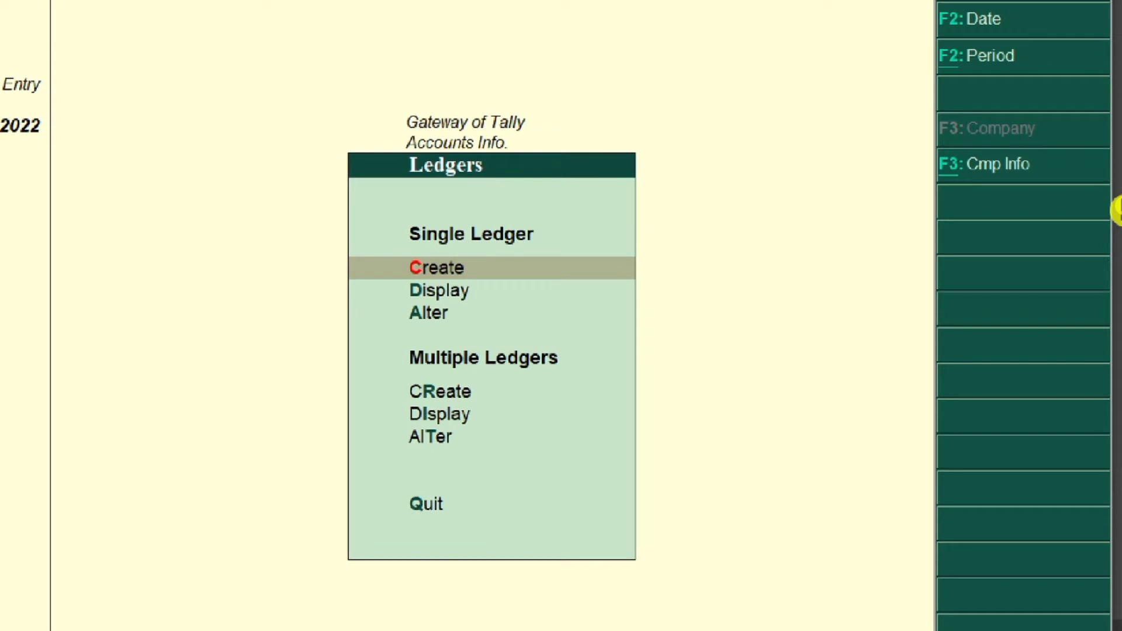
{"action": "key", "text": "Down"}
{"action": "key", "text": "Down"}
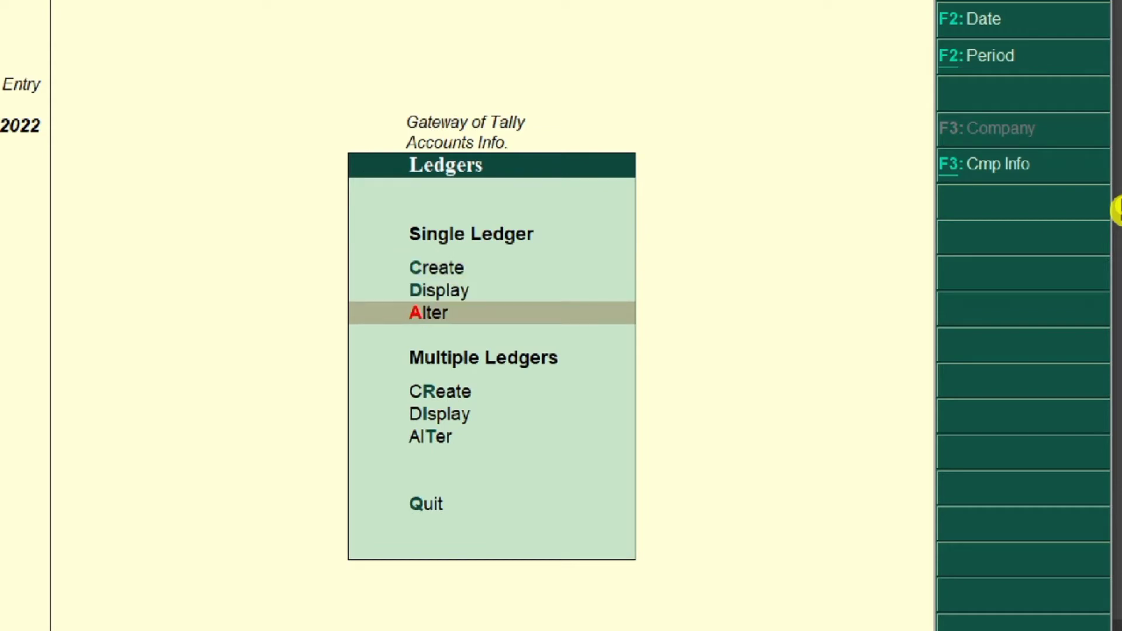
{"action": "key", "text": "Return"}
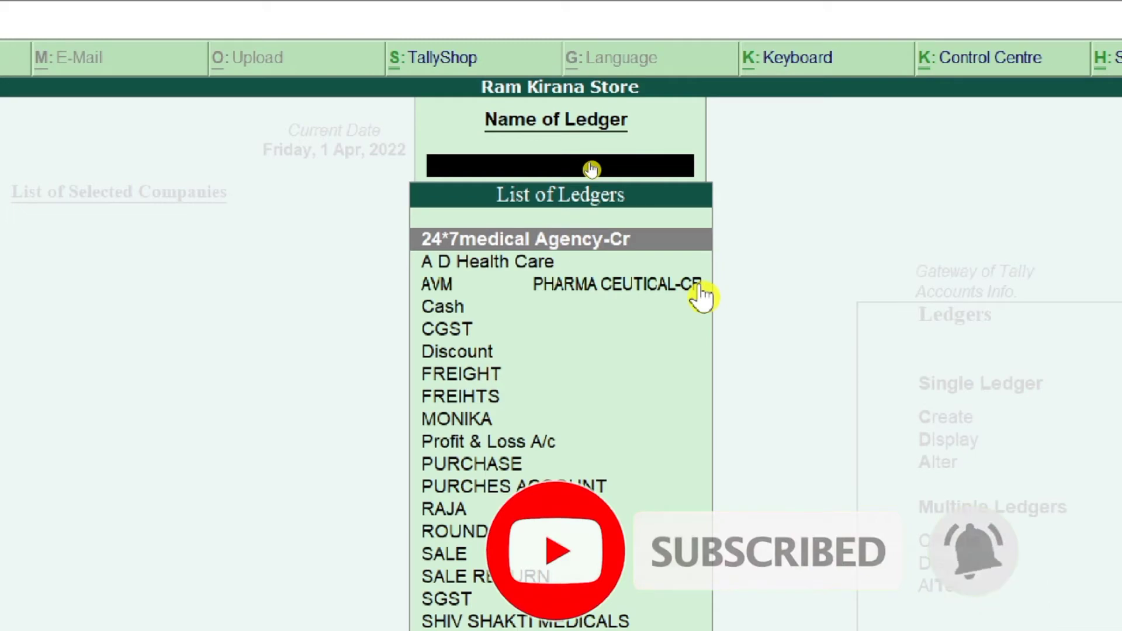
{"action": "key", "text": "Return"}
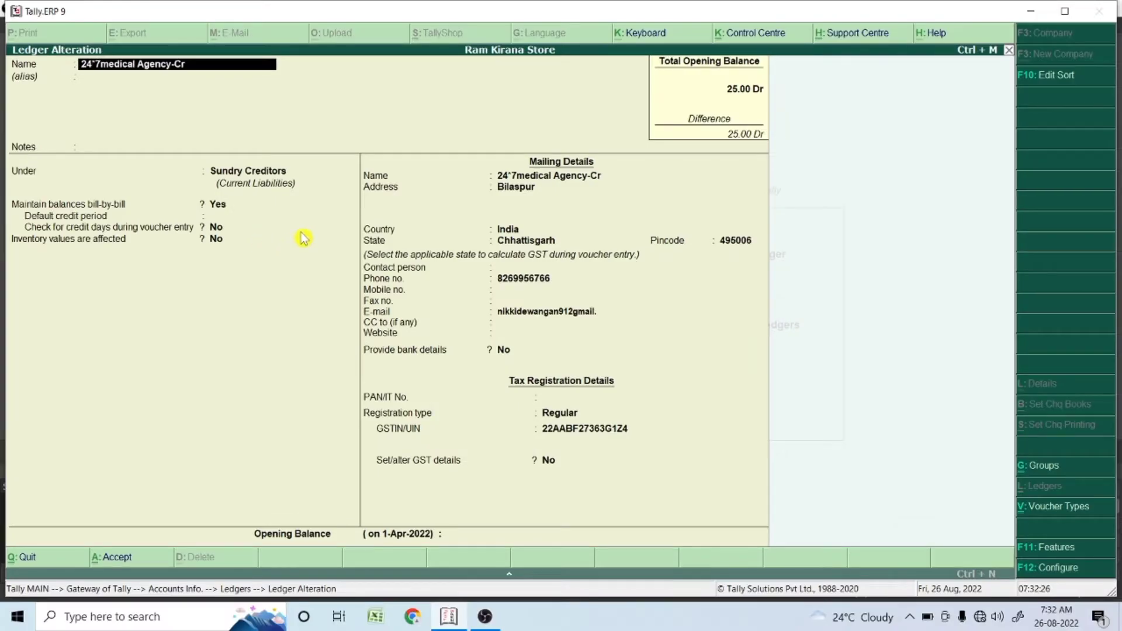
Move field by field through the 24*7medical Agency-Cr ledger to its opening balance, keeping the existing details
{"action": "key", "text": "Return"}
{"action": "key", "text": "Return"}
{"action": "key", "text": "Return"}
{"action": "key", "text": "Return"}
{"action": "key", "text": "Return"}
{"action": "key", "text": "Return"}
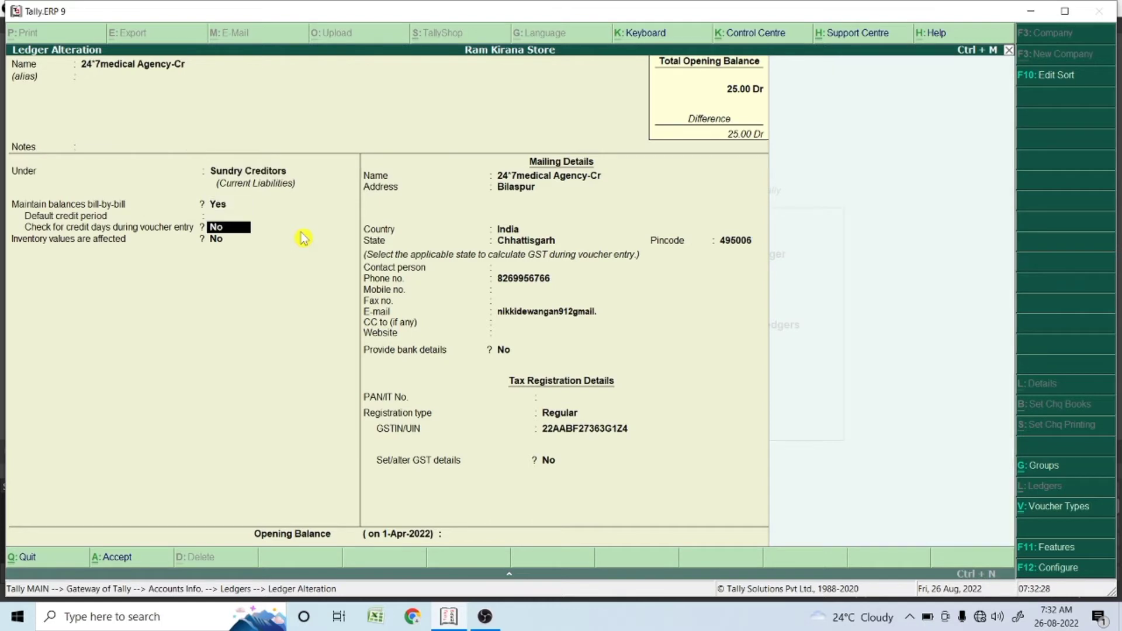
{"action": "key", "text": "Return"}
{"action": "key", "text": "Return"}
{"action": "key", "text": "Return"}
{"action": "key", "text": "Return"}
{"action": "key", "text": "Return"}
{"action": "key", "text": "Return"}
{"action": "key", "text": "Return"}
{"action": "key", "text": "Return"}
{"action": "key", "text": "Return"}
{"action": "key", "text": "Return"}
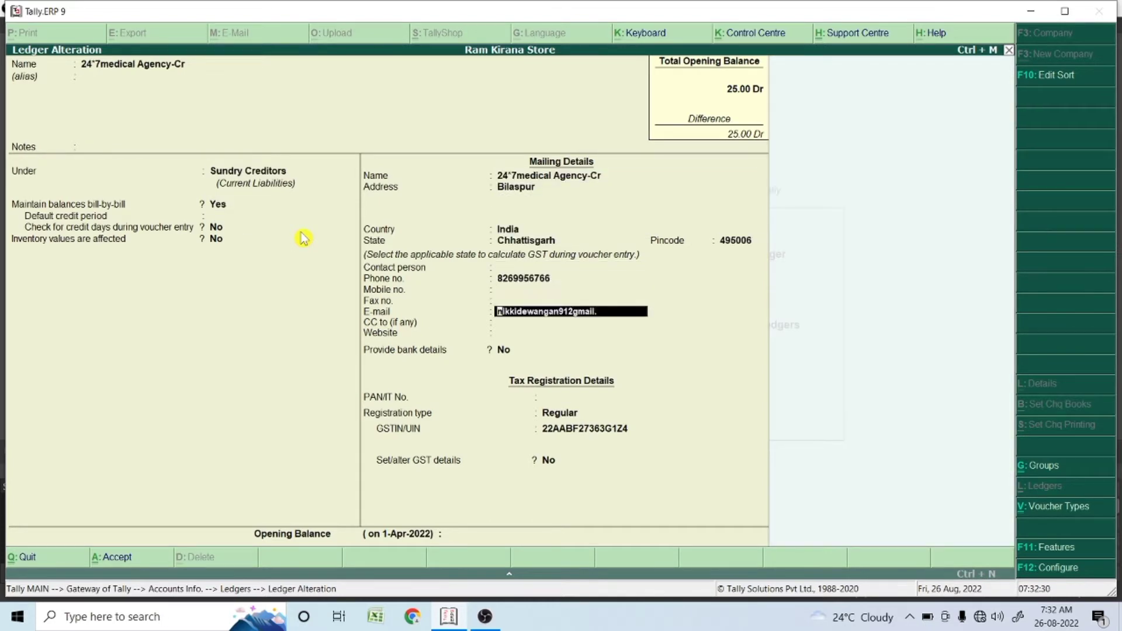
{"action": "key", "text": "Return"}
{"action": "key", "text": "Return"}
{"action": "key", "text": "Return"}
{"action": "key", "text": "Return"}
{"action": "key", "text": "Return"}
{"action": "key", "text": "Return"}
{"action": "key", "text": "Return"}
{"action": "key", "text": "Return"}
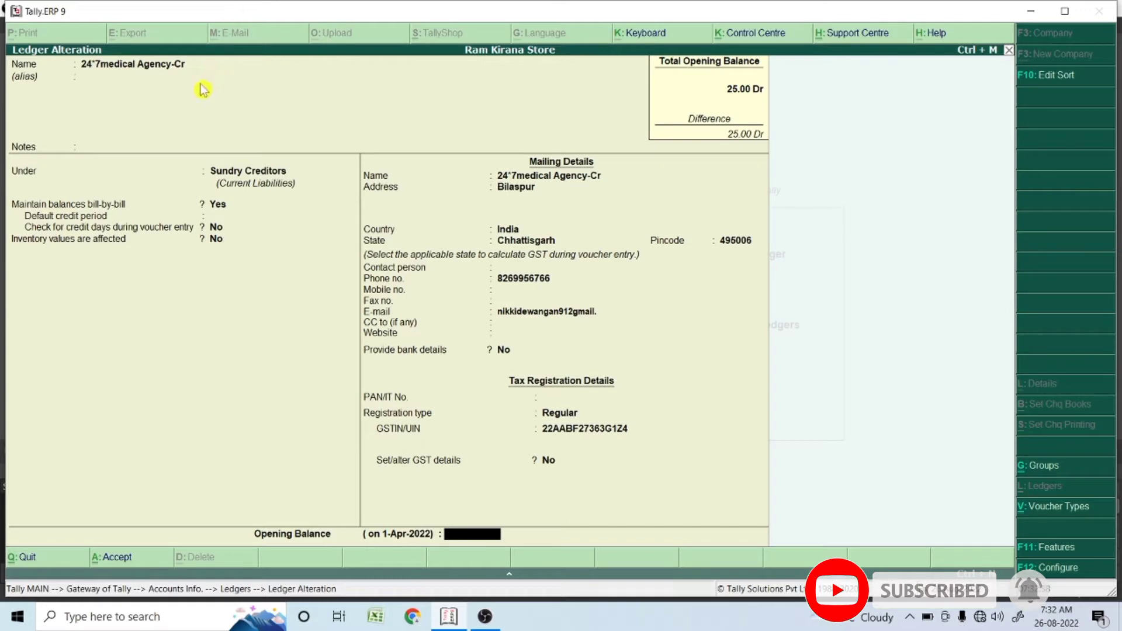
Jump back and forth between the ledger's name and its opening balance field
{"action": "left_click", "coordinate": [138, 66]}
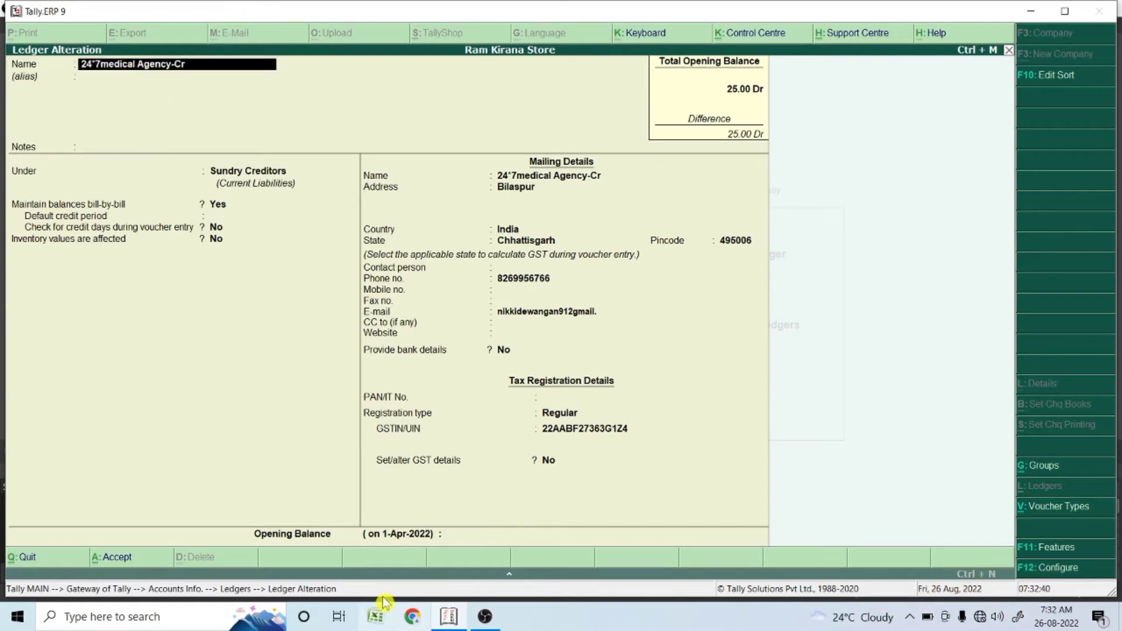
{"action": "left_click", "coordinate": [448, 536]}
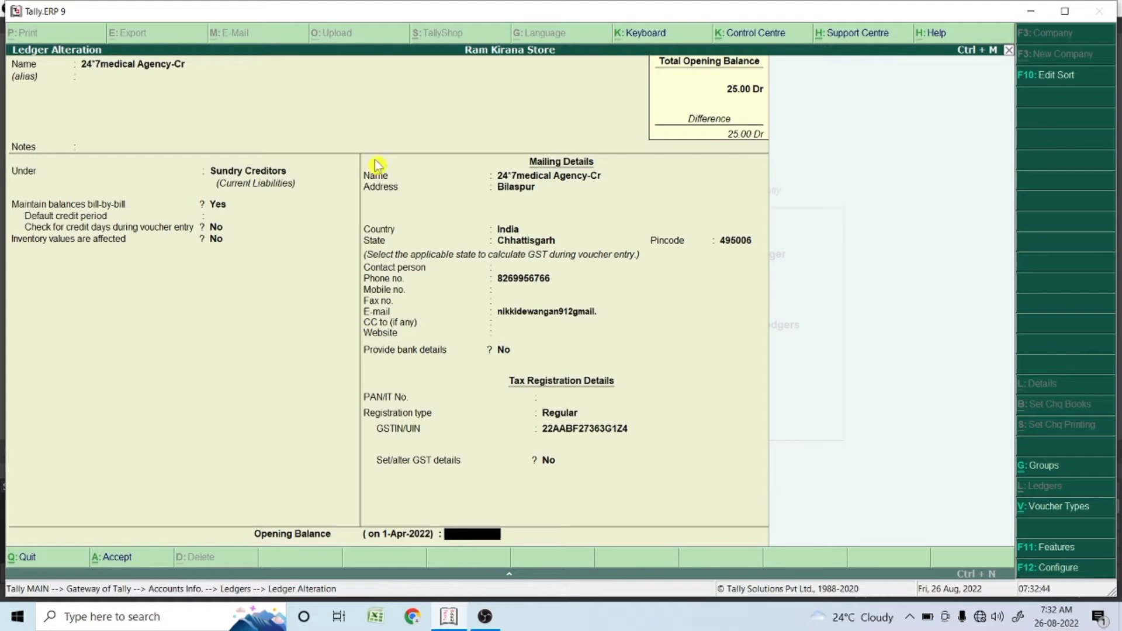
{"action": "left_click", "coordinate": [153, 67]}
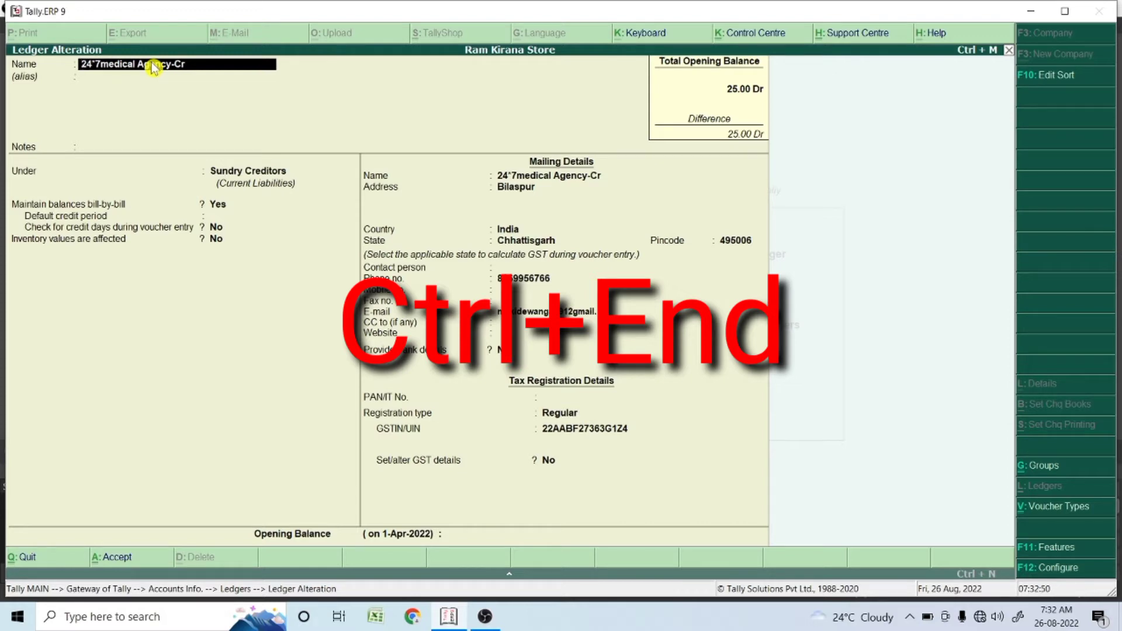
{"action": "key", "text": "ctrl+End"}
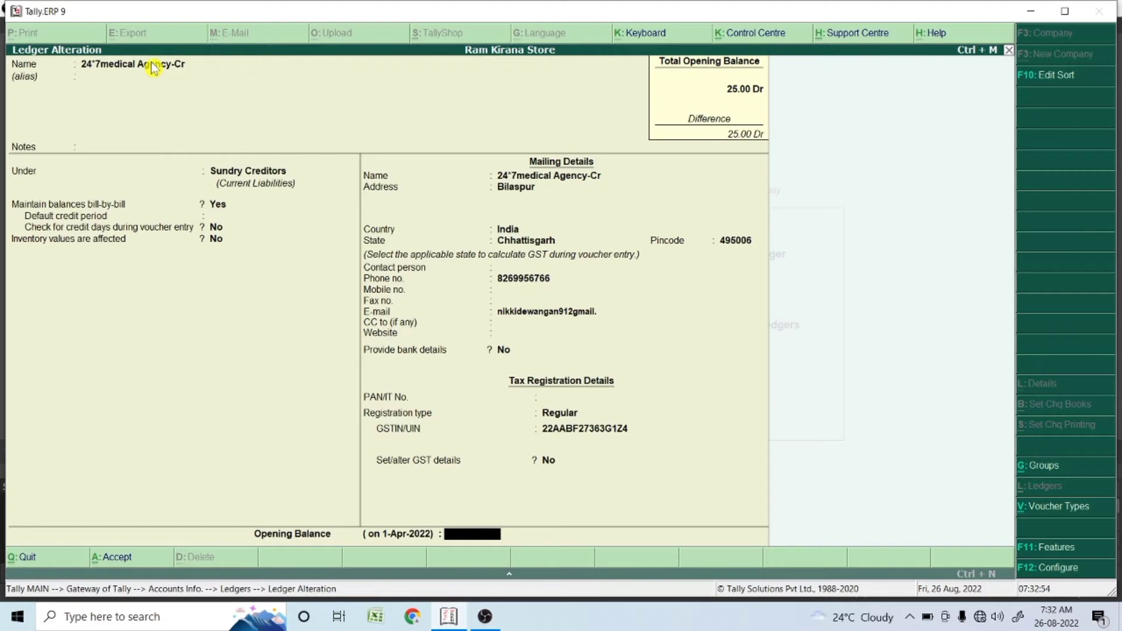
{"action": "left_click", "coordinate": [153, 69]}
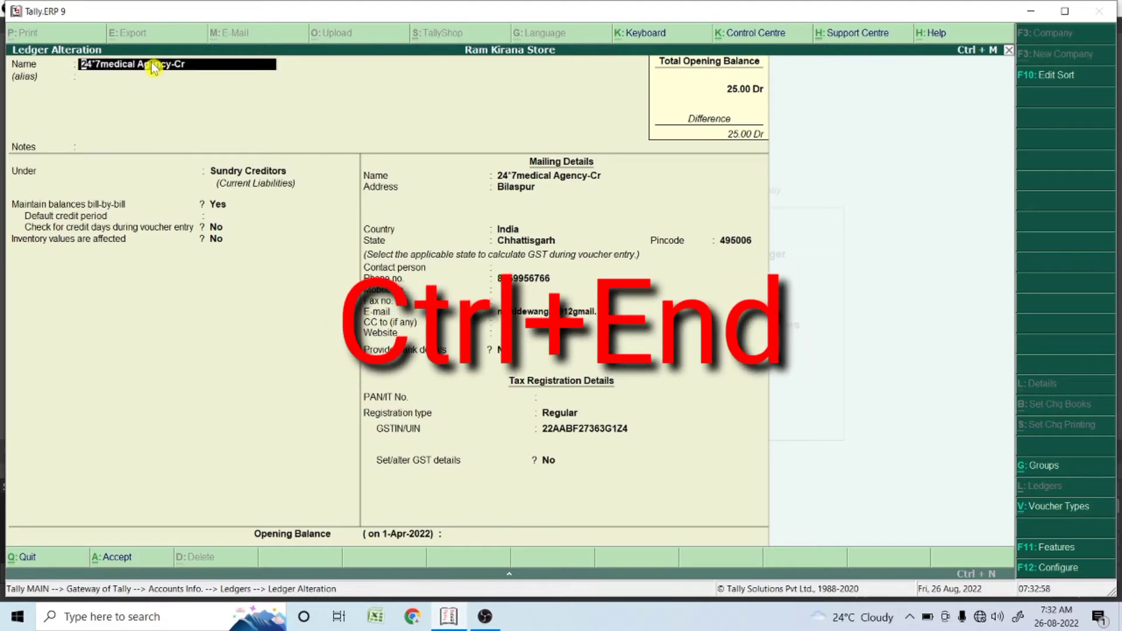
{"action": "key", "text": "ctrl+End"}
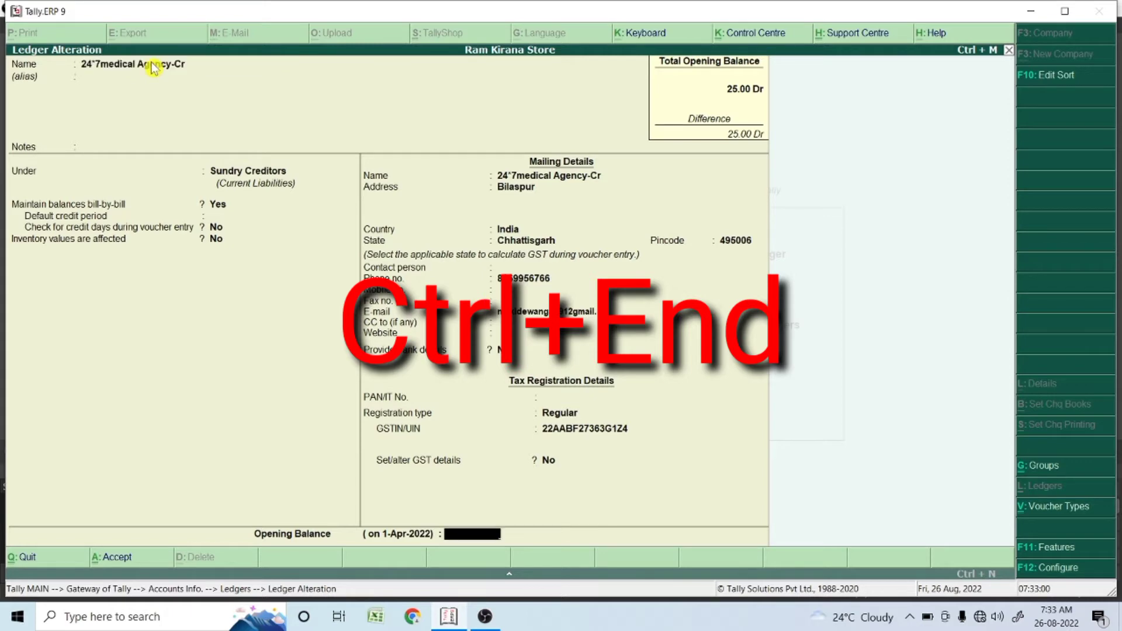
{"action": "left_click", "coordinate": [153, 68]}
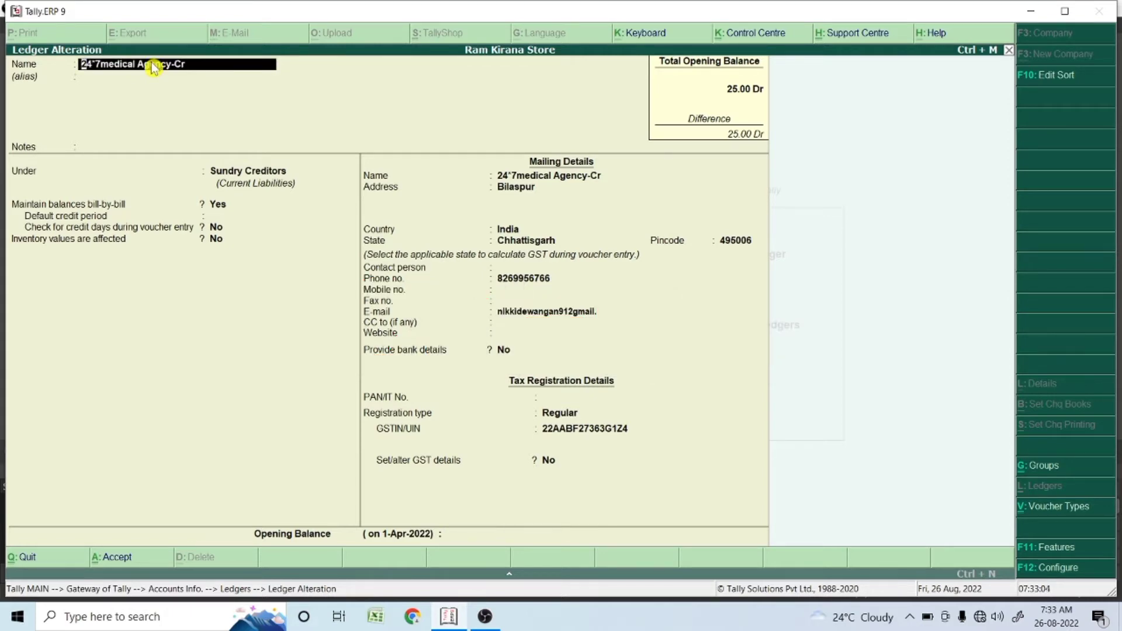
Set the opening balance of the 24*7medical Agency-Cr ledger to 5,000.00 Cr and open its bill-wise breakup
{"action": "key", "text": "Return"}
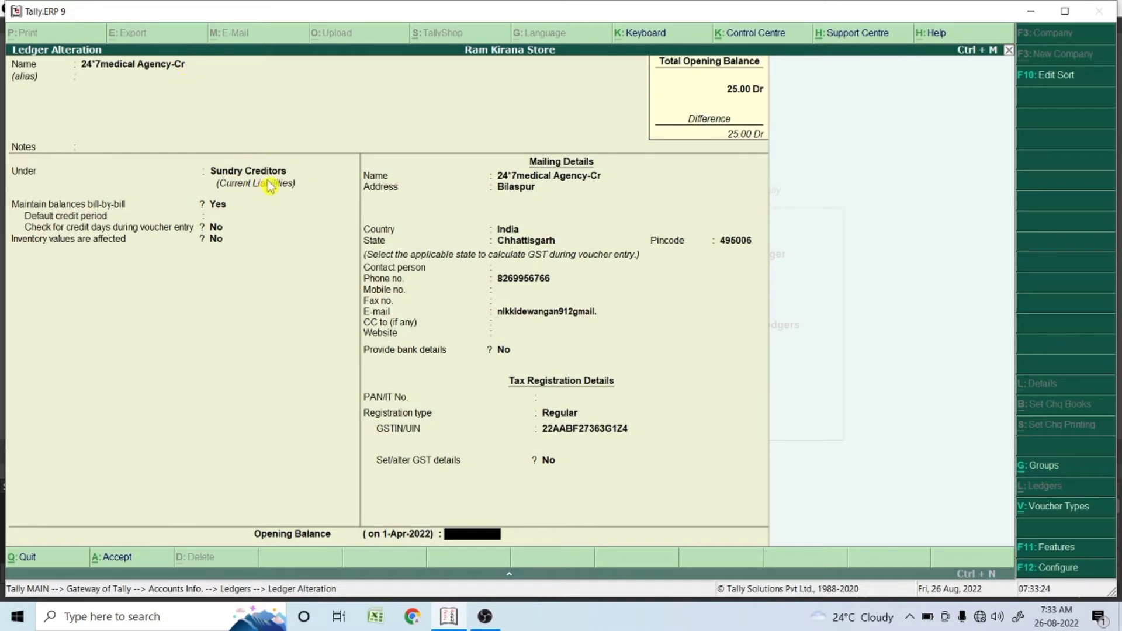
{"action": "type", "text": "5000"}
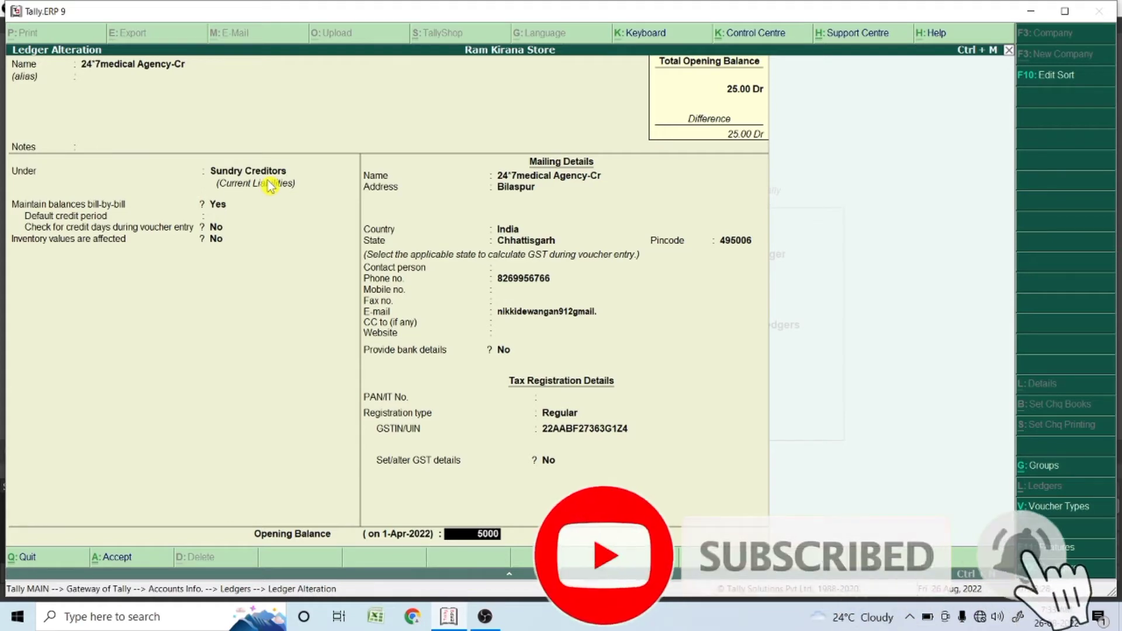
{"action": "key", "text": "Return"}
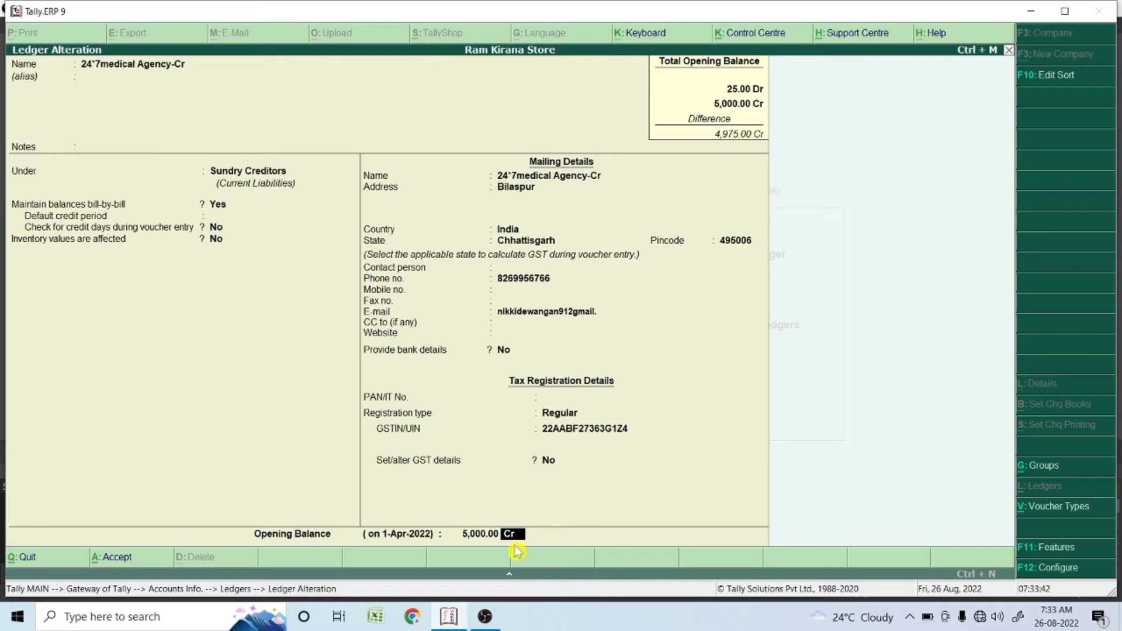
{"action": "key", "text": "Return"}
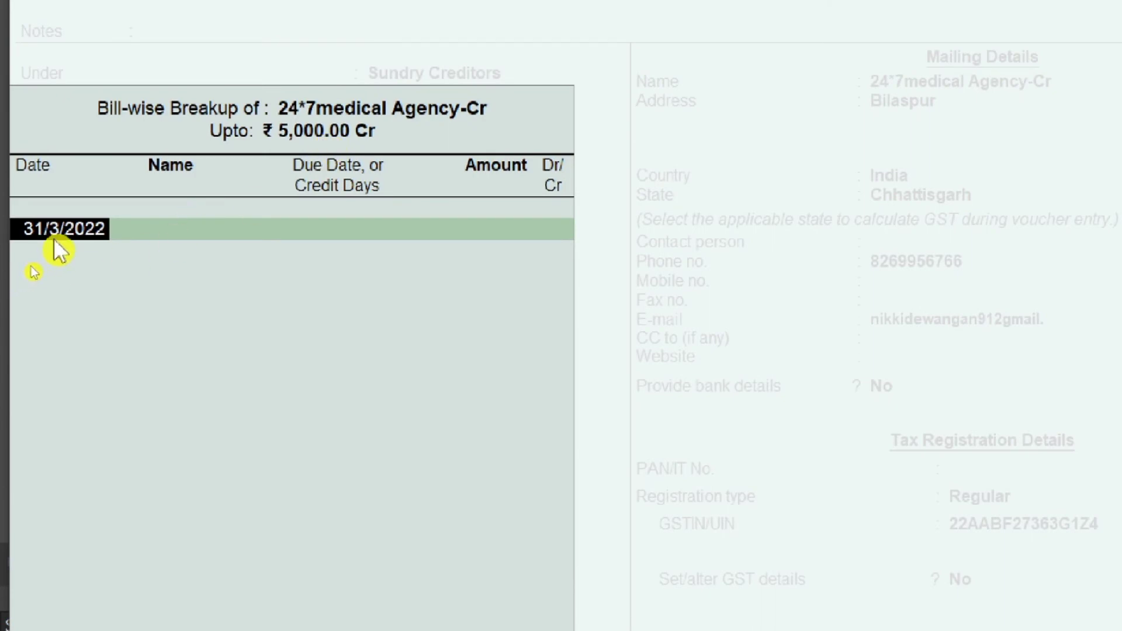
Add bill 120 dated 1/4/2021 for 2,000.00 Cr to the bill-wise breakup, keeping the proposed due date
{"action": "type", "text": "01-04"}
{"action": "key", "text": "Return"}
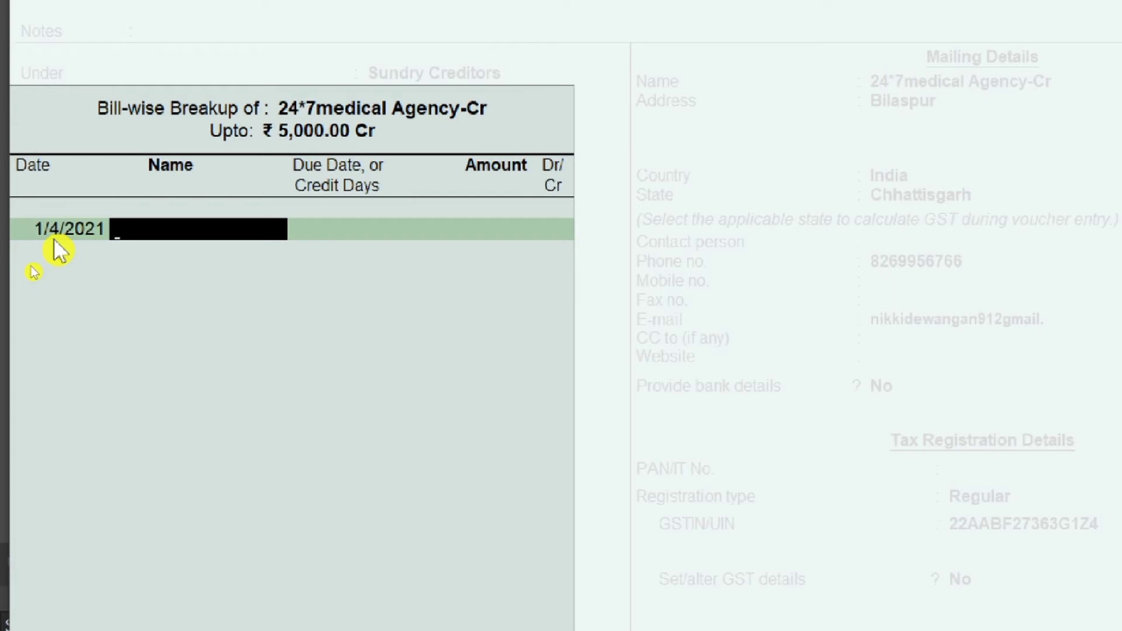
{"action": "type", "text": "120"}
{"action": "key", "text": "Return"}
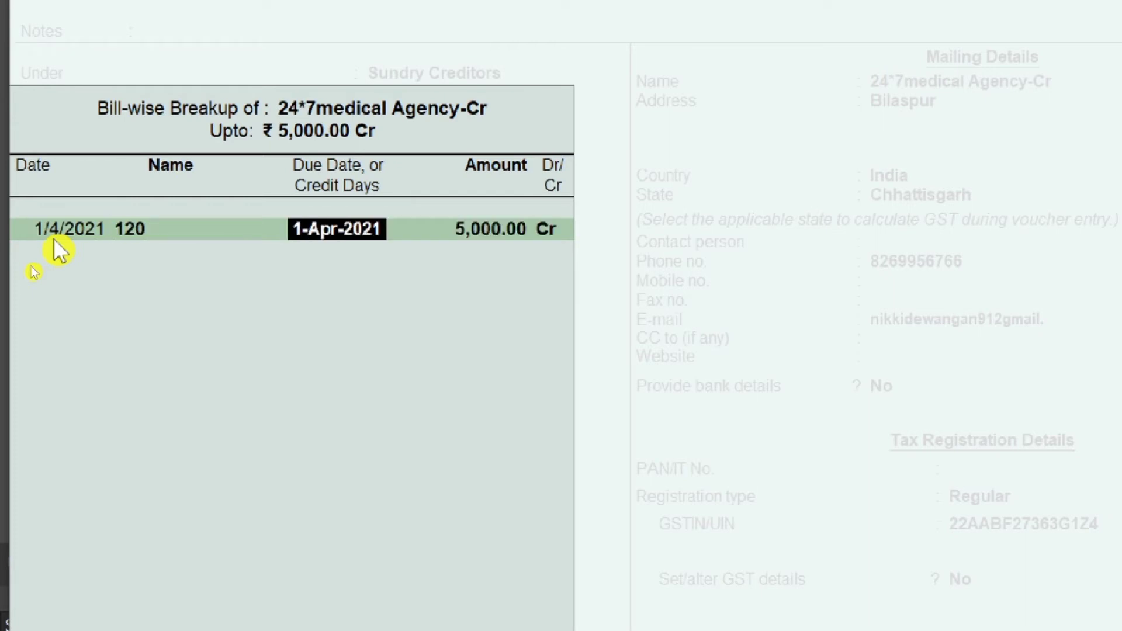
{"action": "key", "text": "Return"}
{"action": "type", "text": "2"}
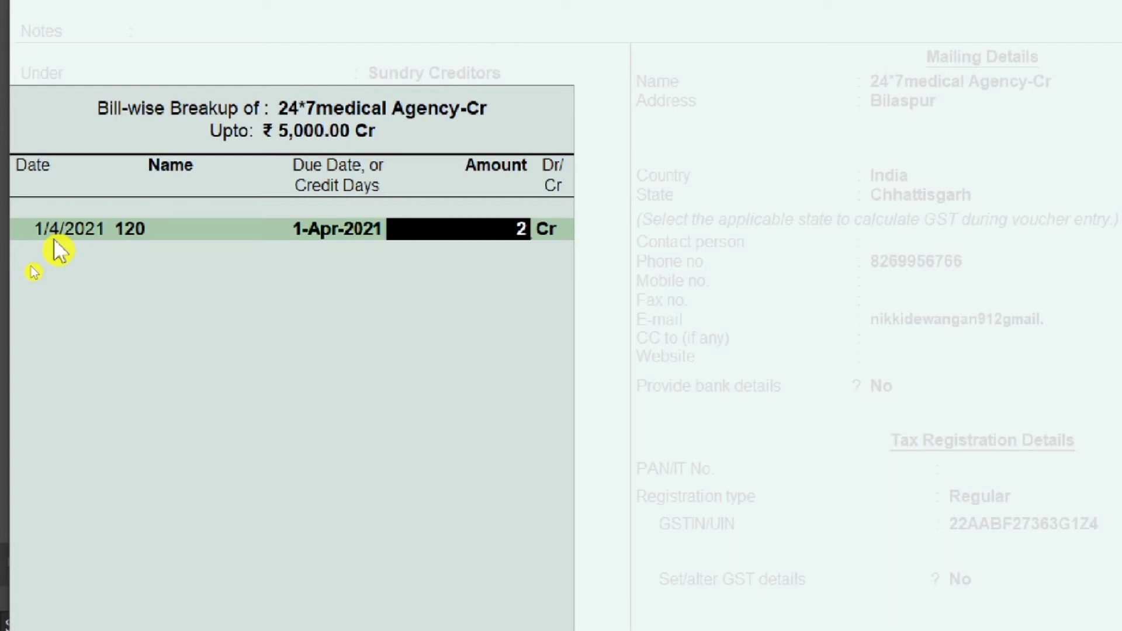
{"action": "type", "text": ",00000"}
{"action": "key", "text": "Return"}
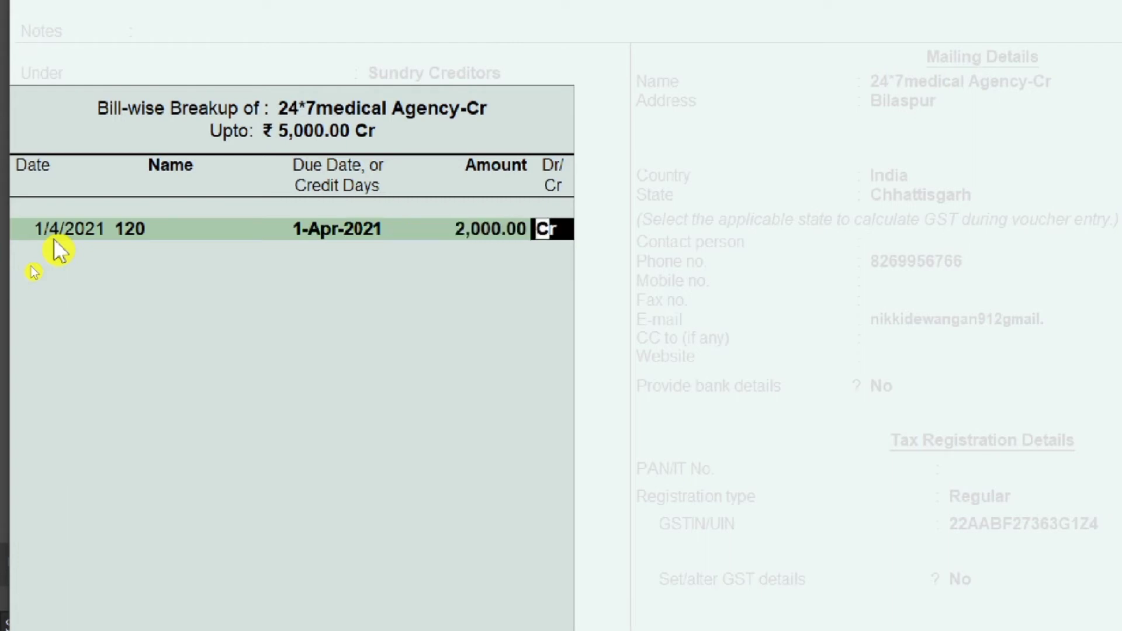
{"action": "key", "text": "Return"}
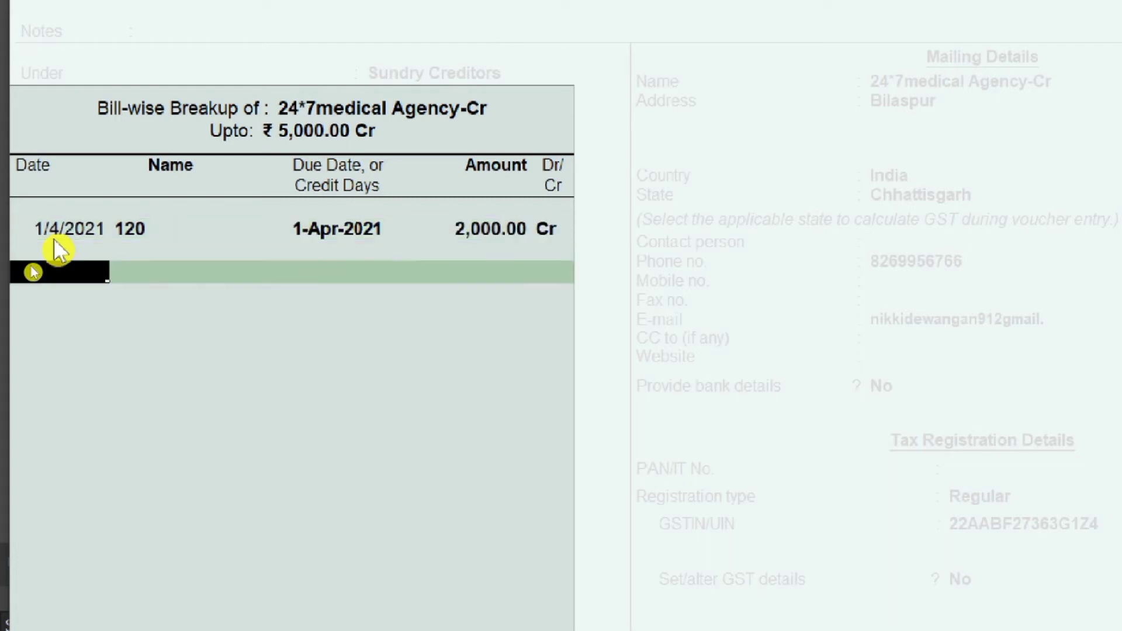
Add bill 121 dated 1/4/2021 for 1,000.00 Cr to the bill-wise breakup, keeping the proposed due date
{"action": "type", "text": "01-04"}
{"action": "key", "text": "Return"}
{"action": "type", "text": "121"}
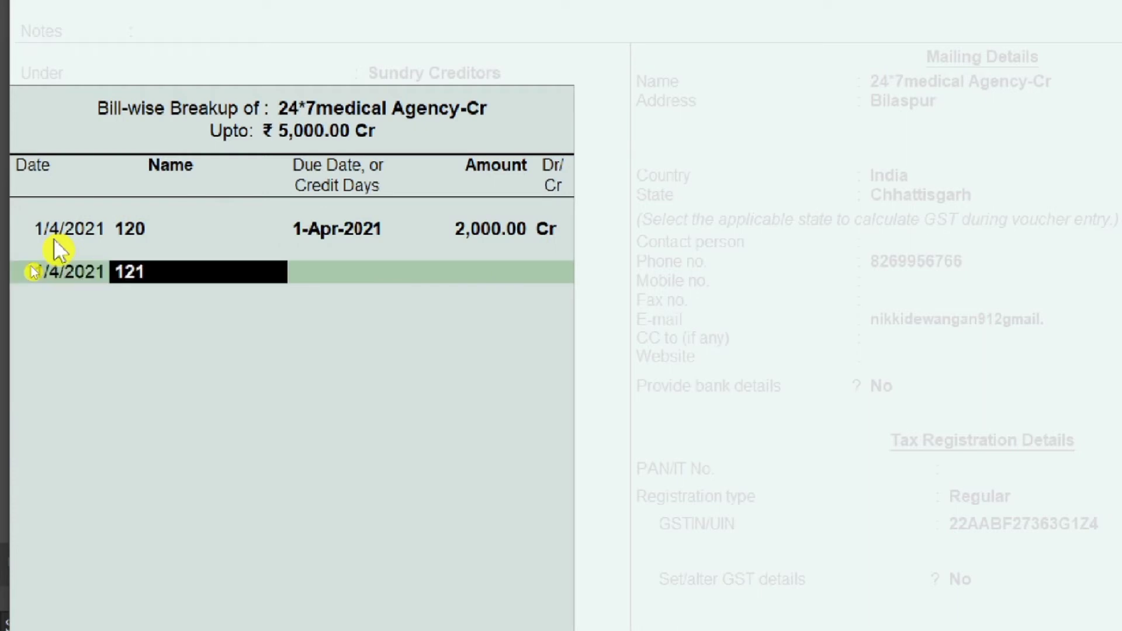
{"action": "key", "text": "Return"}
{"action": "key", "text": "Return"}
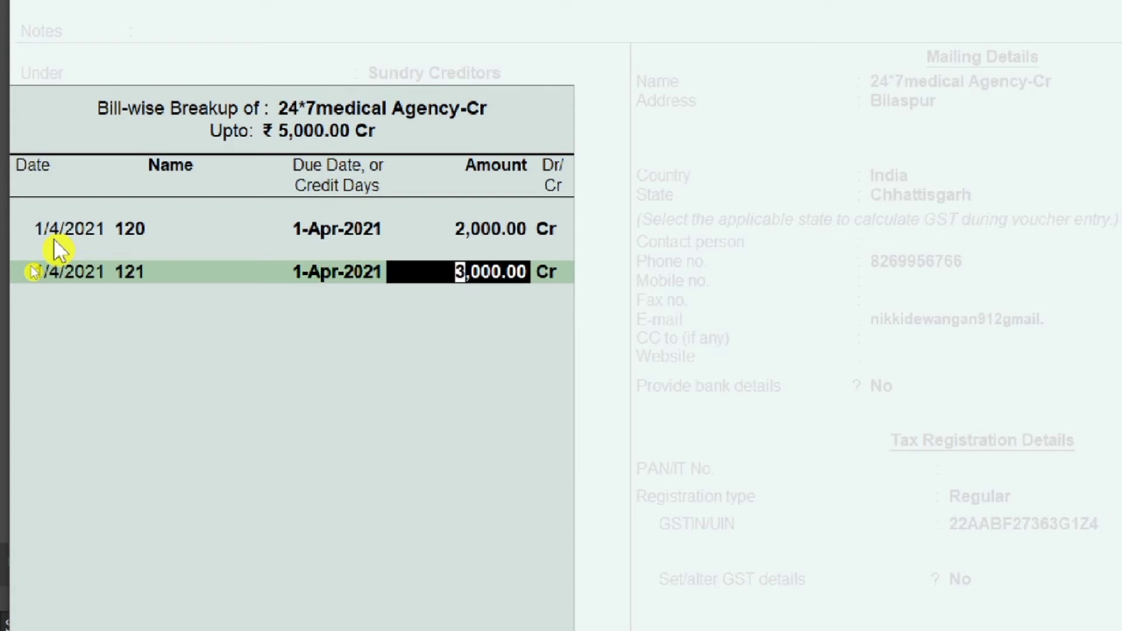
{"action": "type", "text": "1000"}
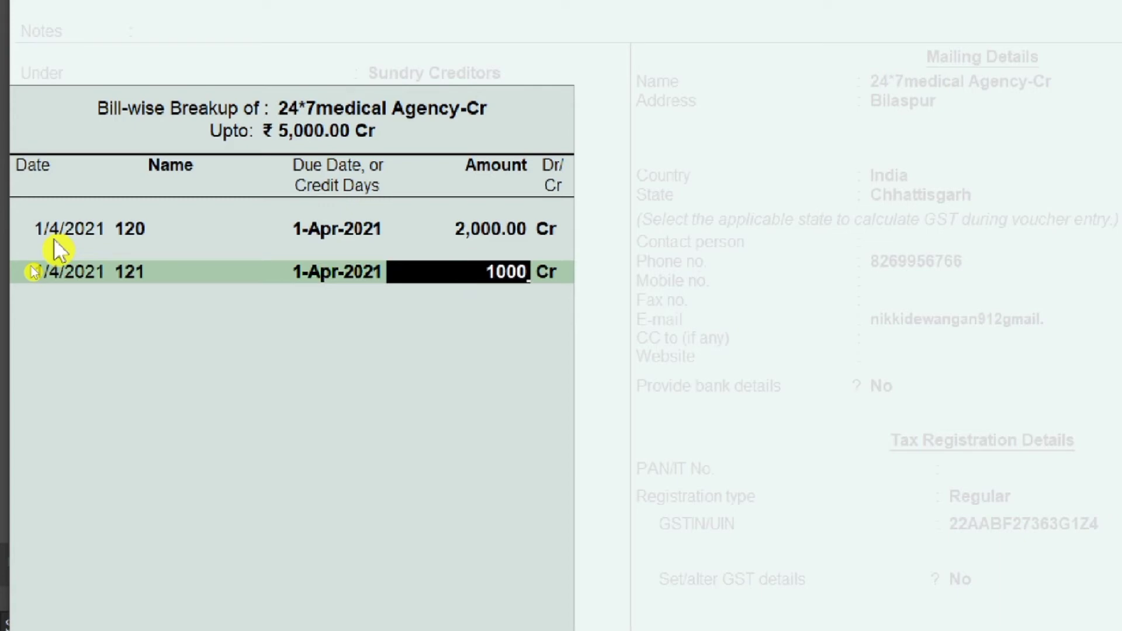
{"action": "key", "text": "Return"}
{"action": "key", "text": "Return"}
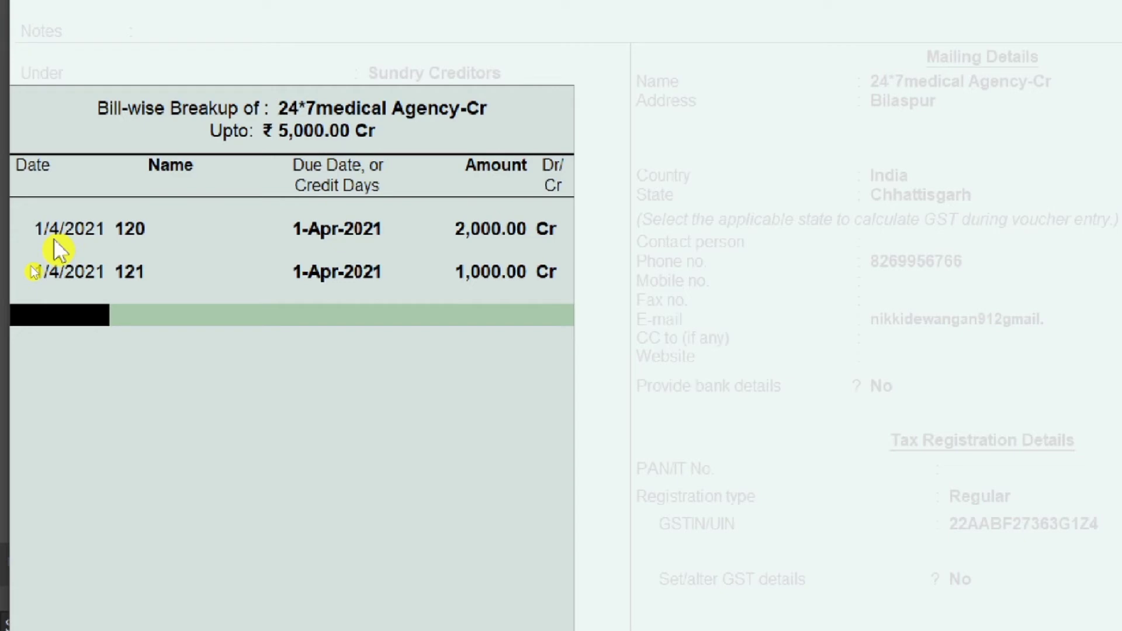
Add bill 150 dated 2/4/2021 for 2,000.00 Cr to the bill-wise breakup and save the altered ledger
{"action": "type", "text": "02-04"}
{"action": "key", "text": "Return"}
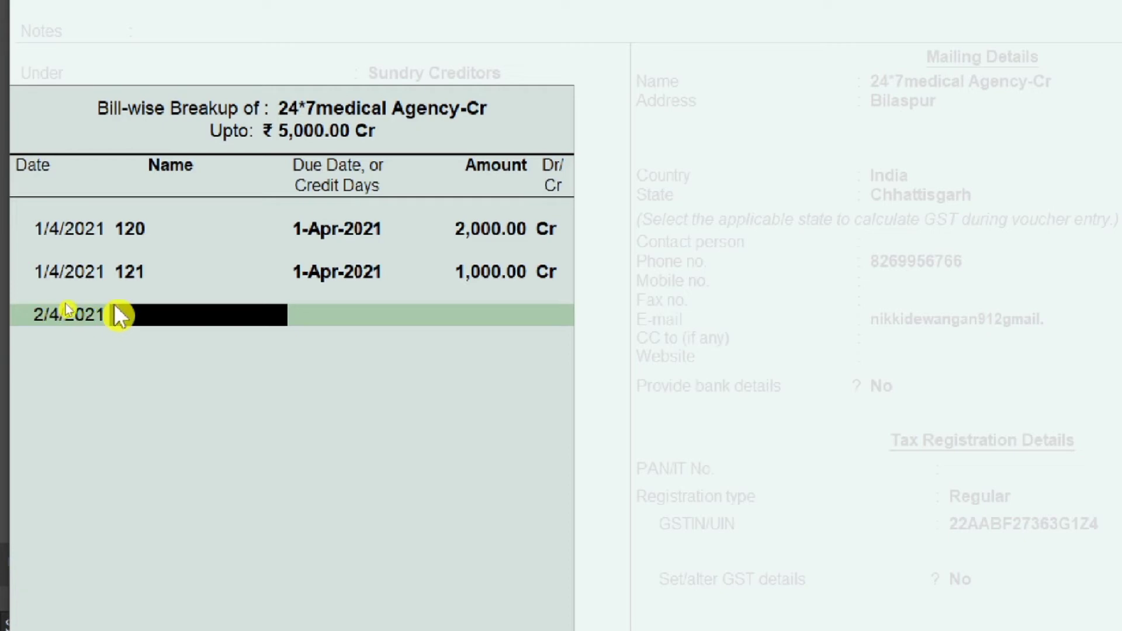
{"action": "type", "text": "150"}
{"action": "key", "text": "Return"}
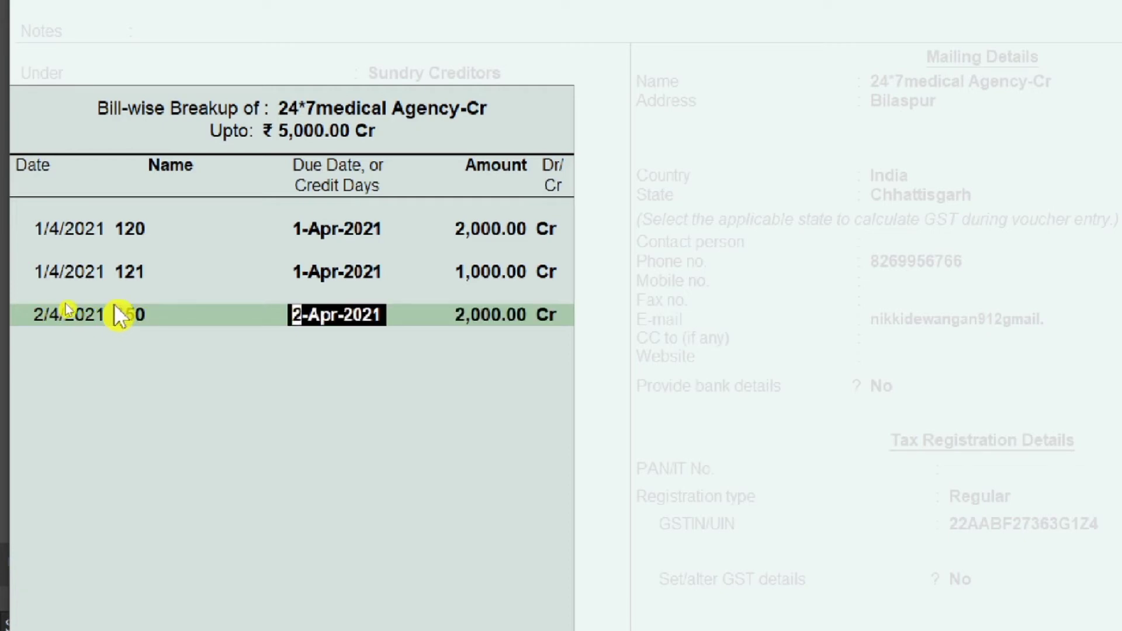
{"action": "key", "text": "Return"}
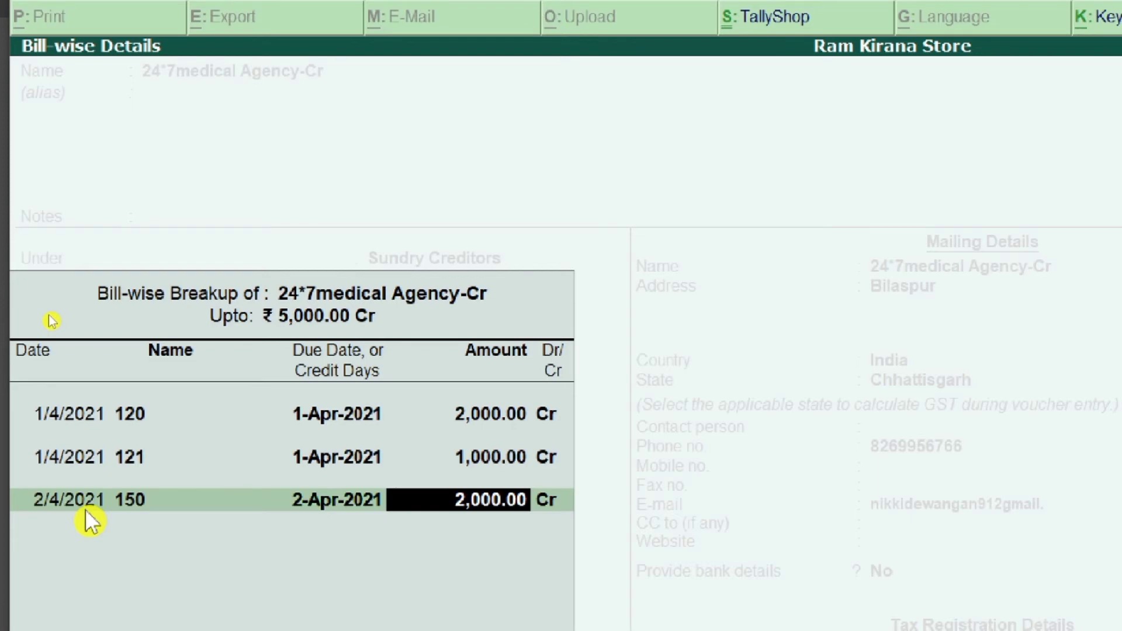
{"action": "key", "text": "Return"}
{"action": "key", "text": "Return"}
{"action": "key", "text": "Return"}
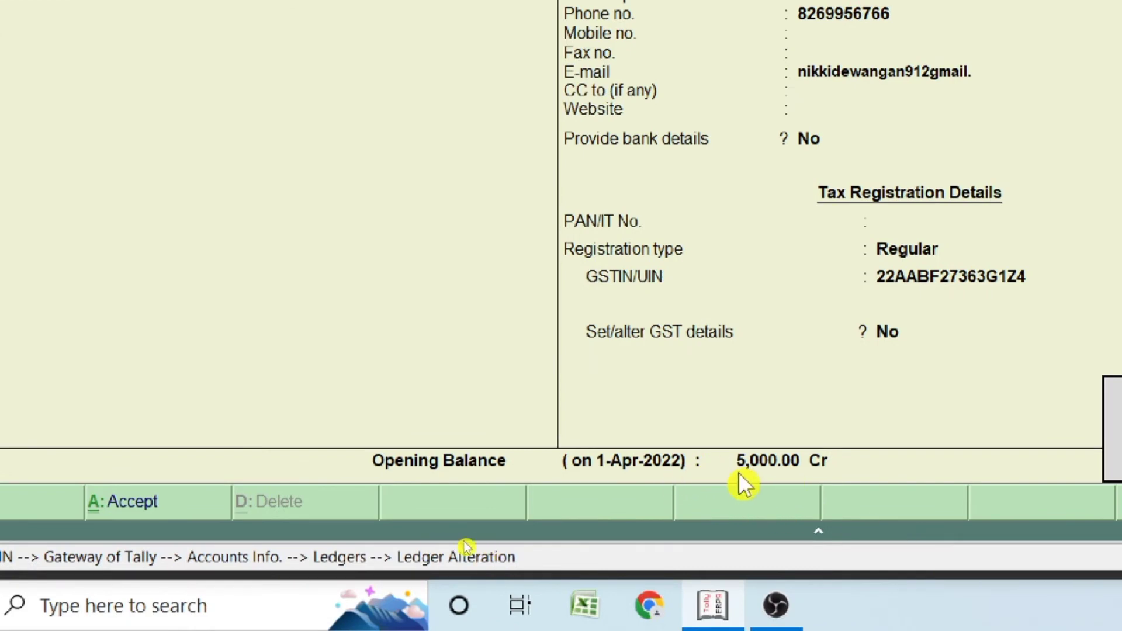
{"action": "key", "text": "Return"}
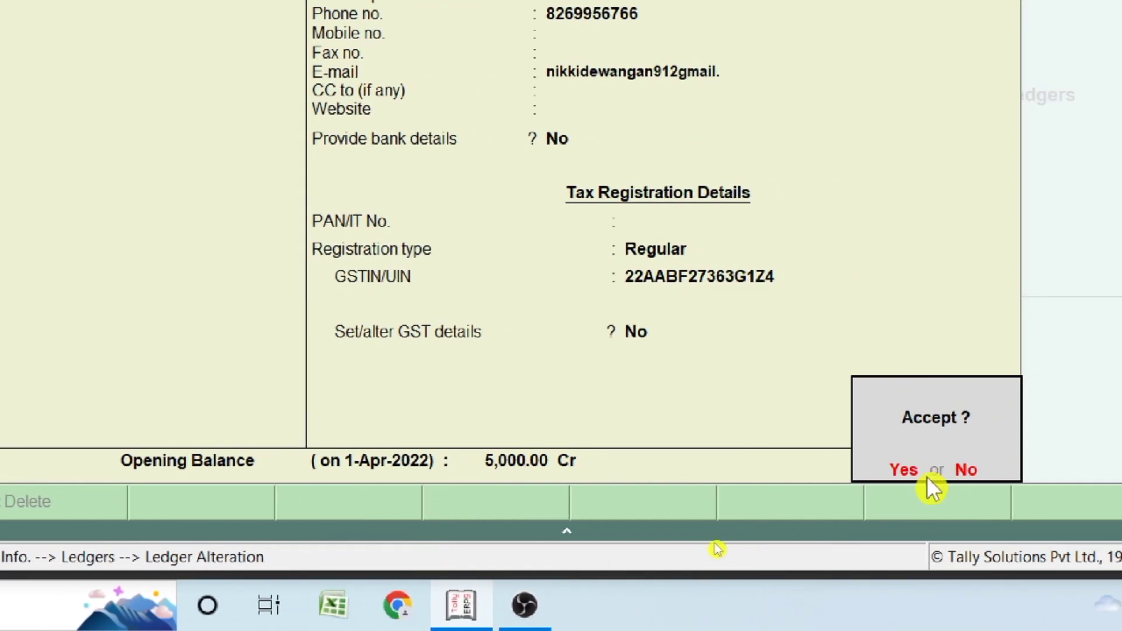
{"action": "left_click", "coordinate": [899, 469]}
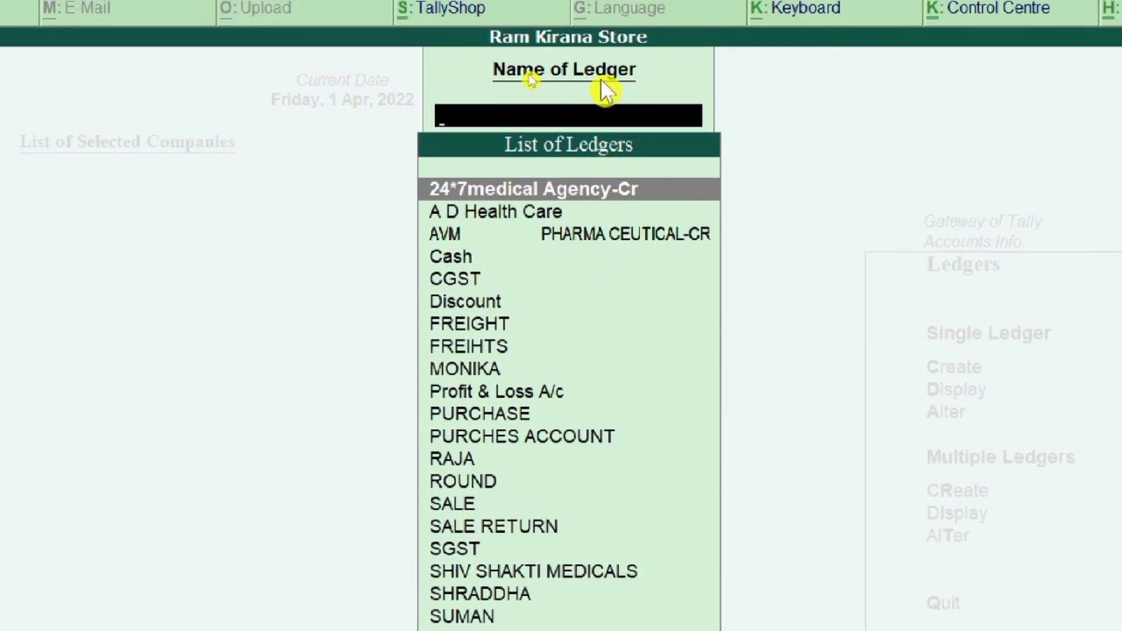
Set the opening balance of the Cash ledger to 1,50,000.00 Dr, save the altered ledger and leave the ledger list
{"action": "type", "text": "Cas"}
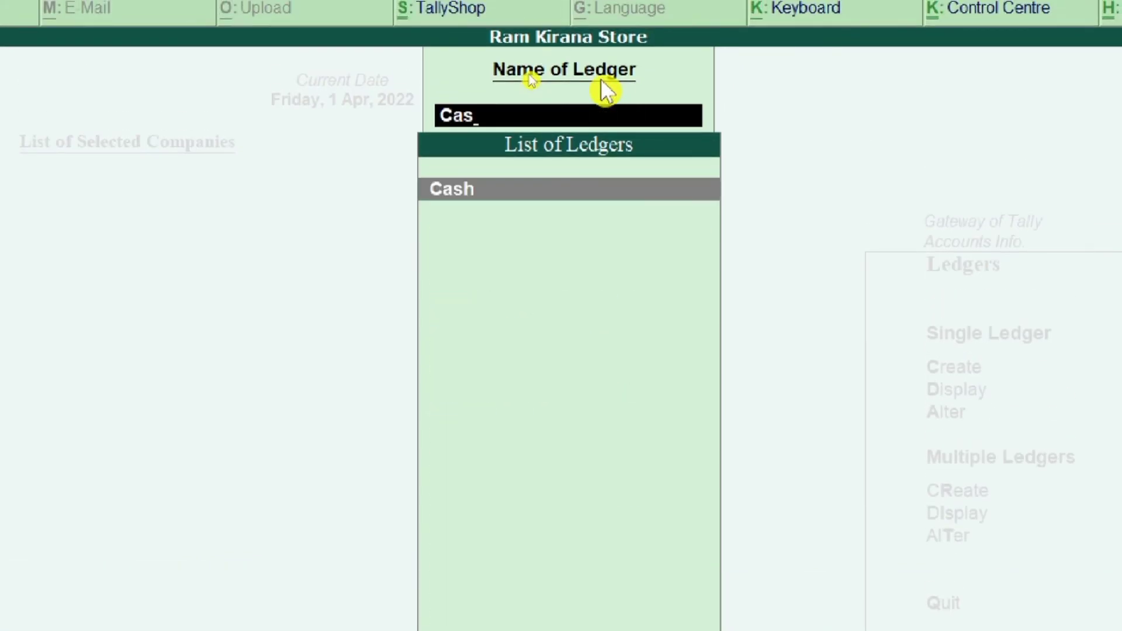
{"action": "key", "text": "Return"}
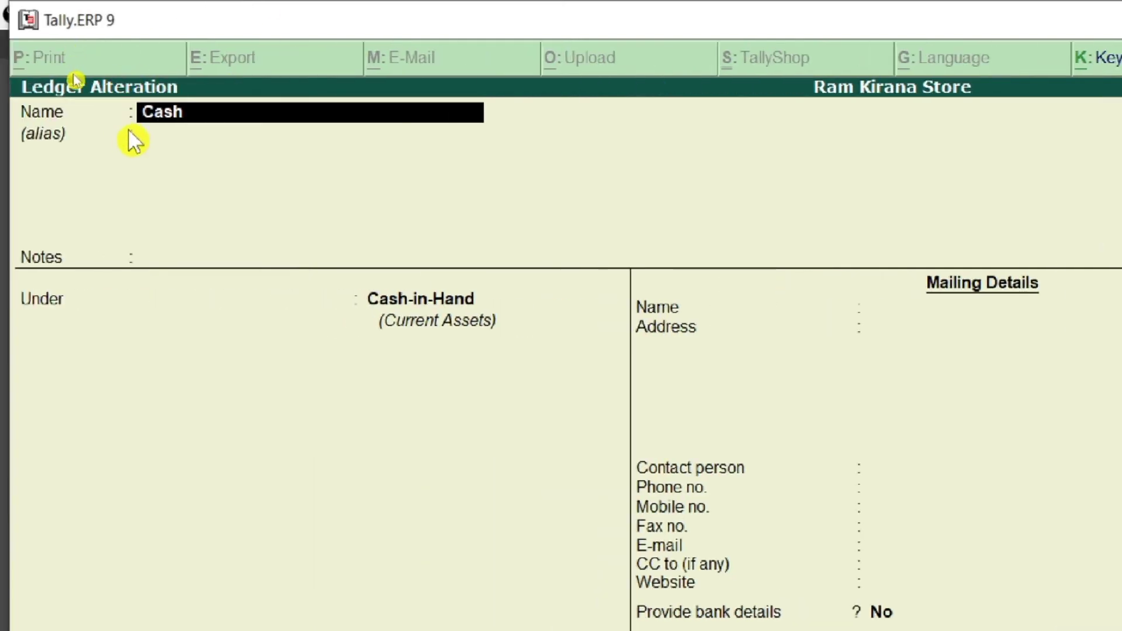
{"action": "key", "text": "Return"}
{"action": "key", "text": "Return"}
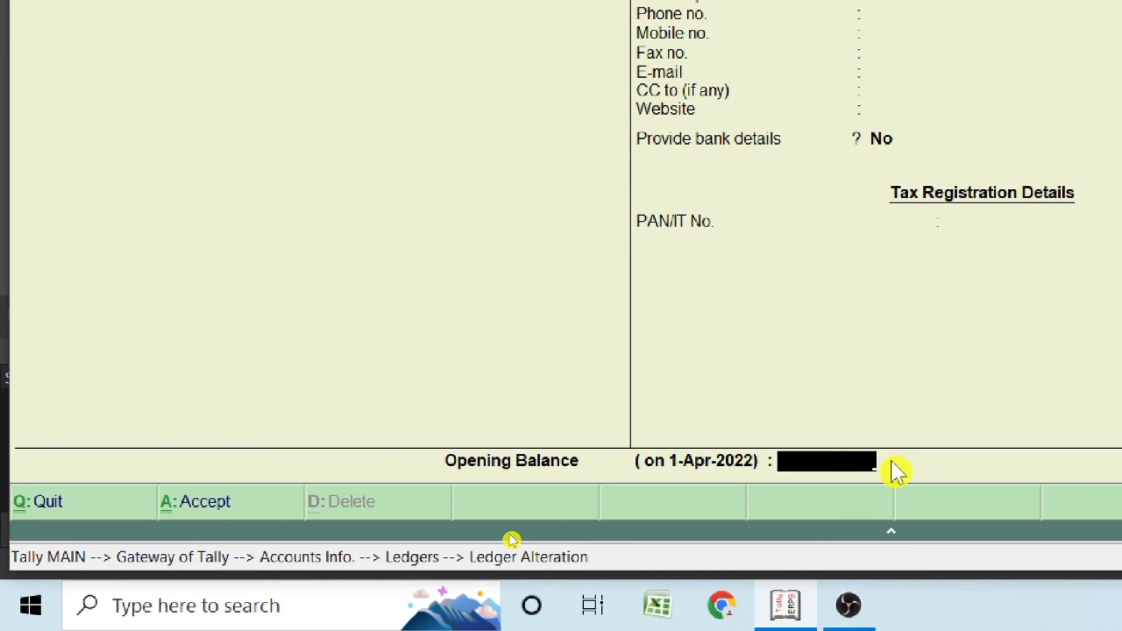
{"action": "type", "text": "150000"}
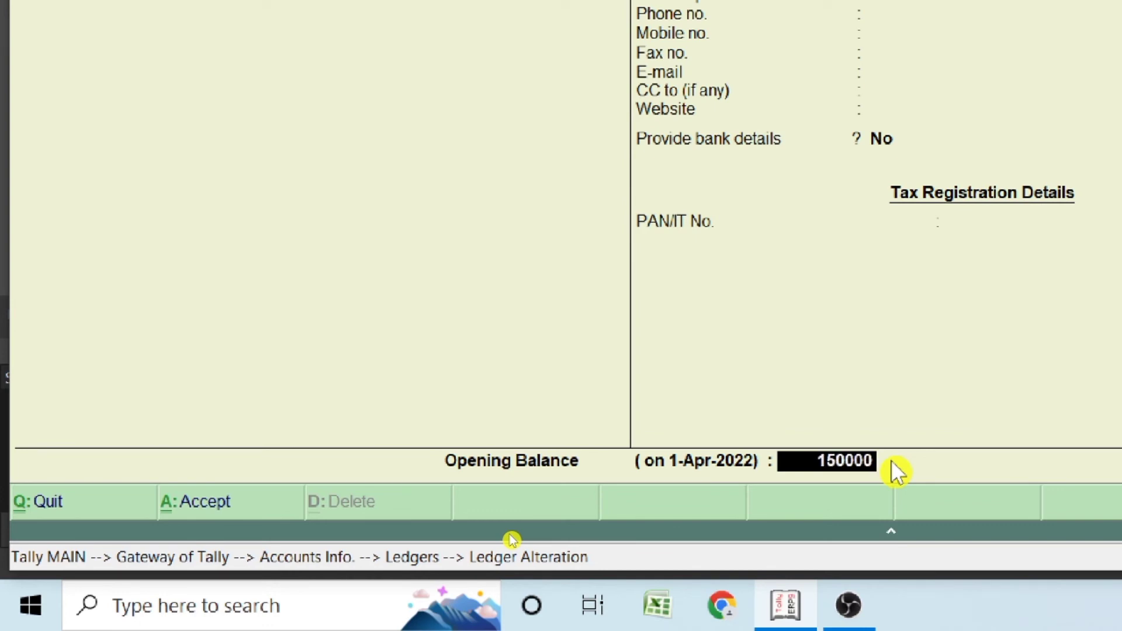
{"action": "key", "text": "Return"}
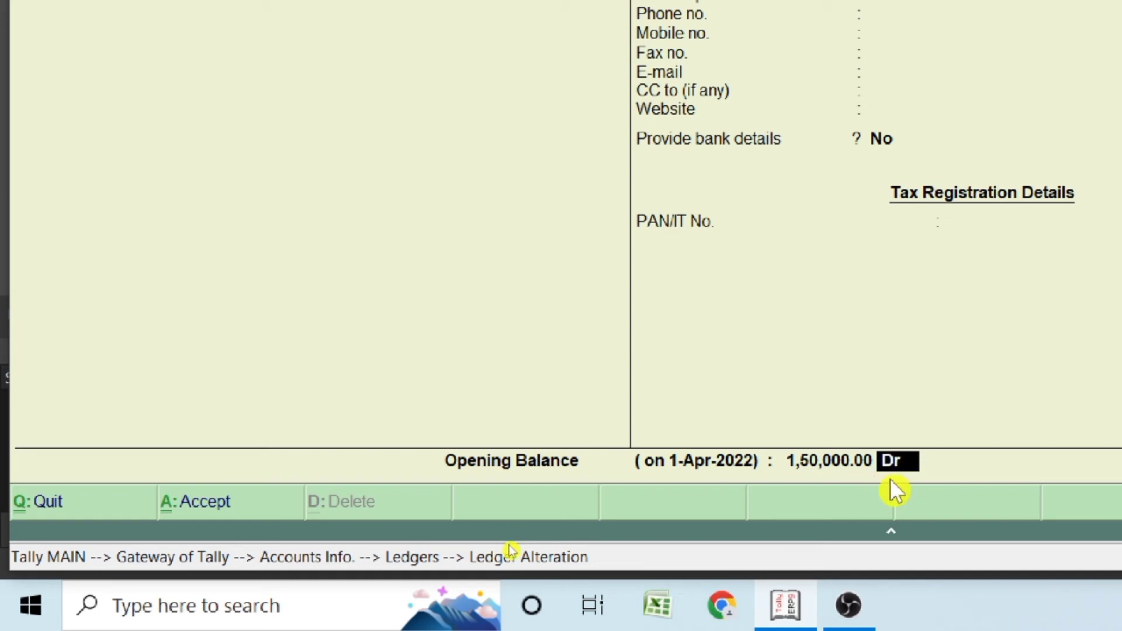
{"action": "key", "text": "ctrl+a"}
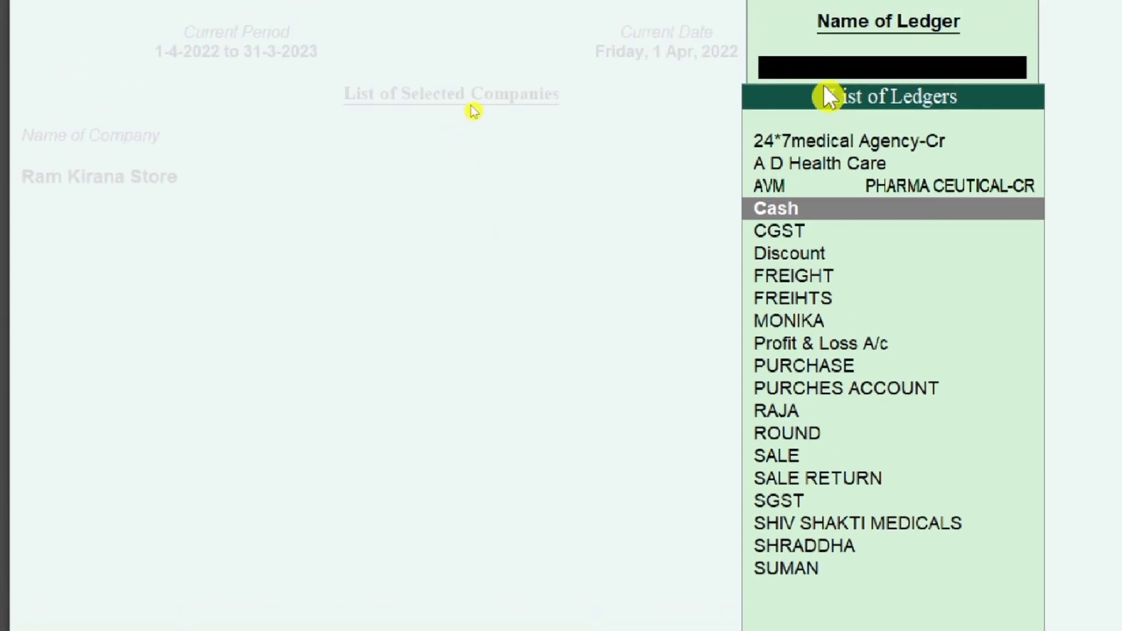
{"action": "key", "text": "Escape"}
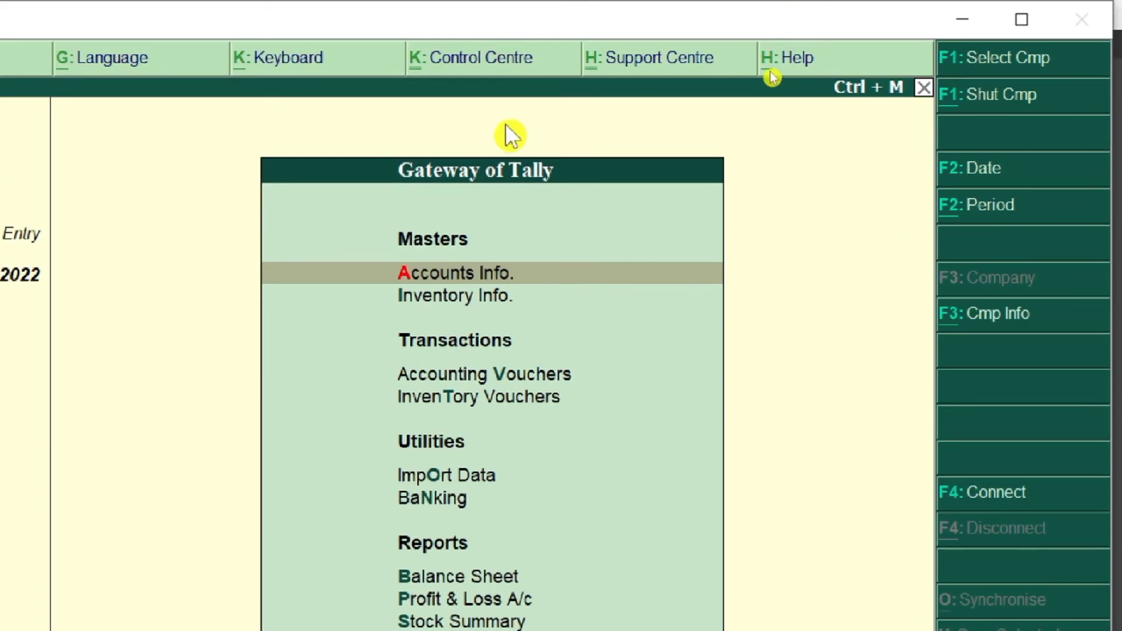
Start a new single ledger named Sbi Bank, without an alias, under the Bank Accounts group
{"action": "key", "text": "Return"}
{"action": "key", "text": "Down"}
{"action": "key", "text": "Return"}
{"action": "key", "text": "Down"}
{"action": "key", "text": "Down"}
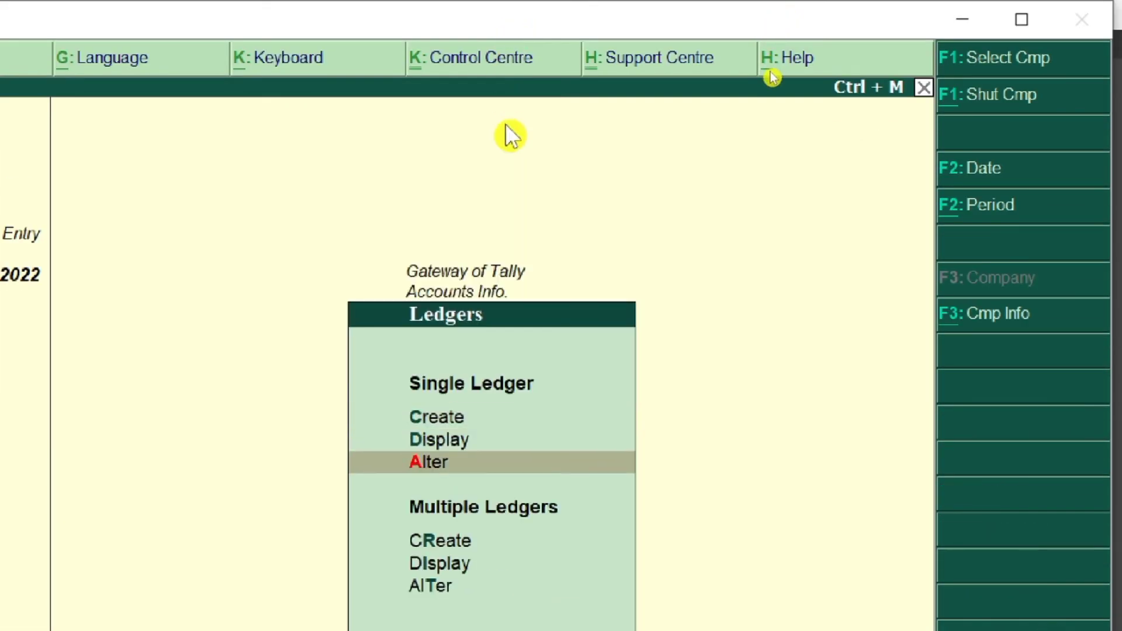
{"action": "key", "text": "Up"}
{"action": "key", "text": "Up"}
{"action": "key", "text": "Return"}
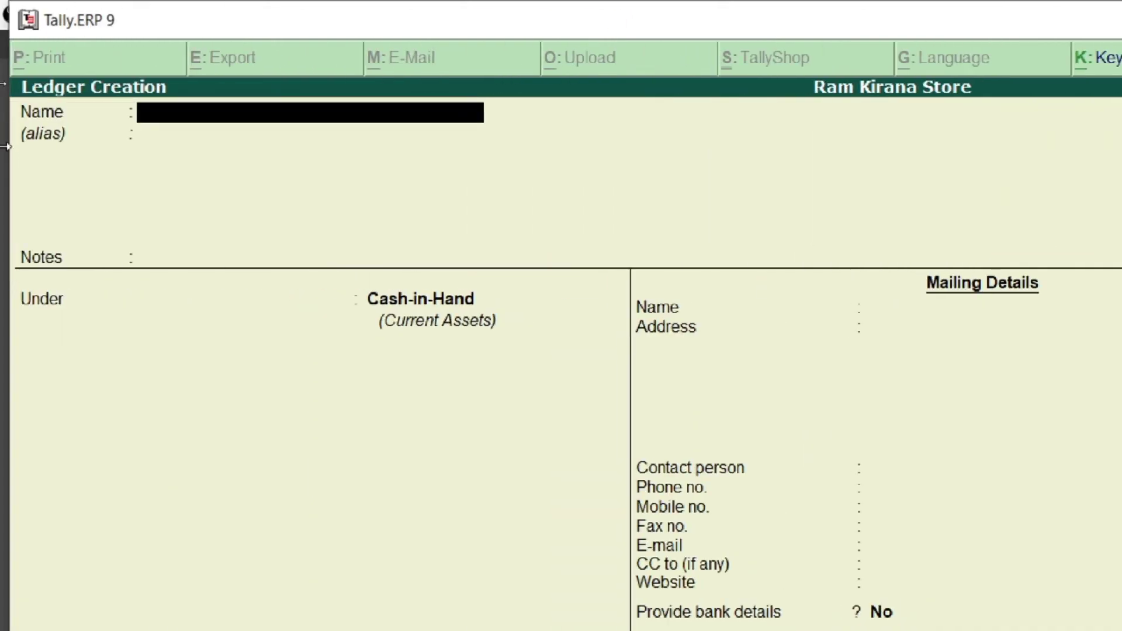
{"action": "type", "text": "Sbi"}
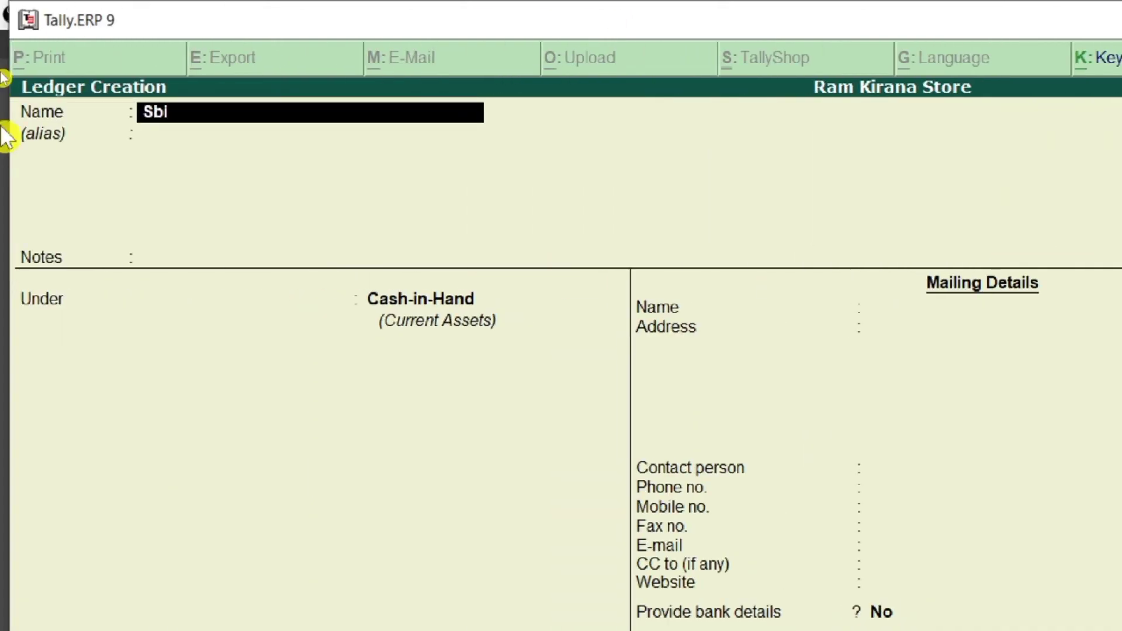
{"action": "type", "text": " Bank"}
{"action": "key", "text": "Return"}
{"action": "key", "text": "Return"}
{"action": "key", "text": "Return"}
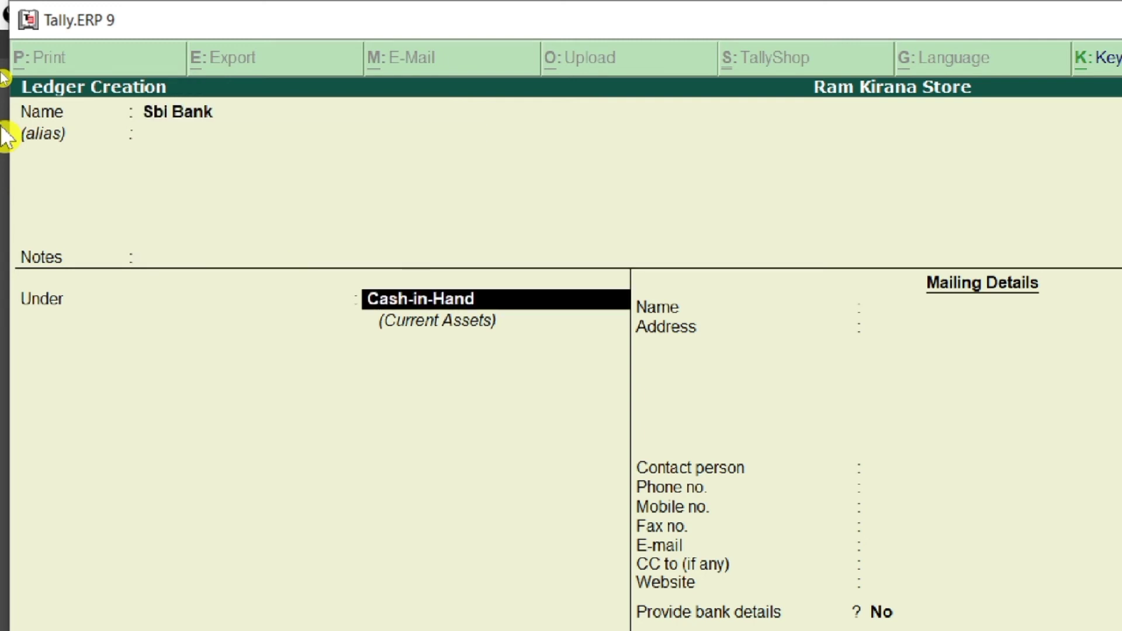
{"action": "type", "text": "Ba"}
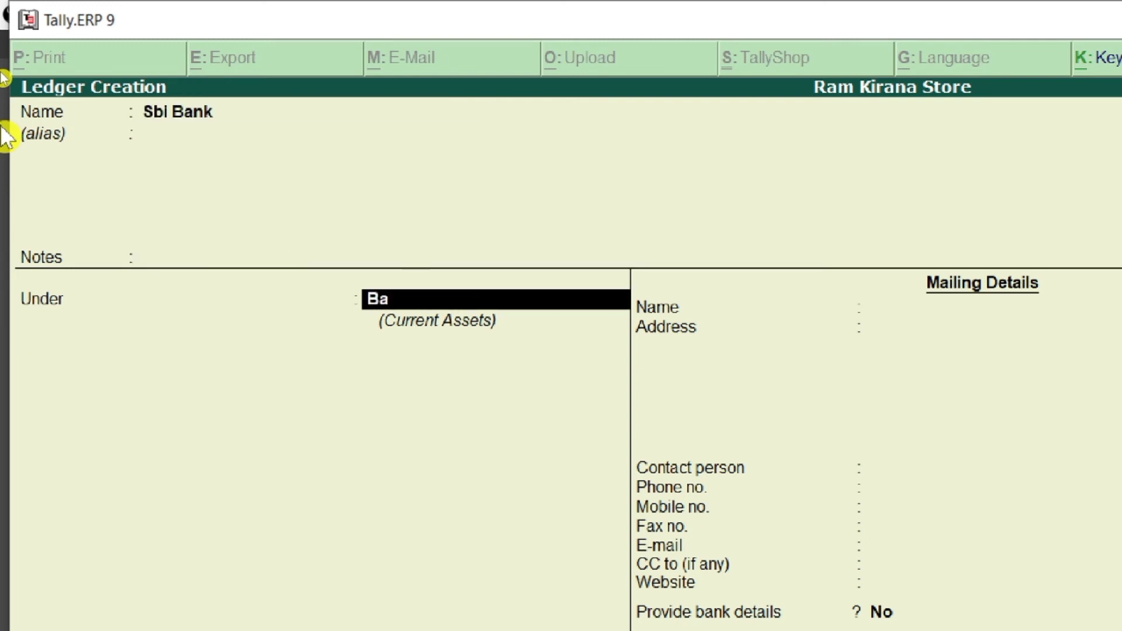
{"action": "key", "text": "Return"}
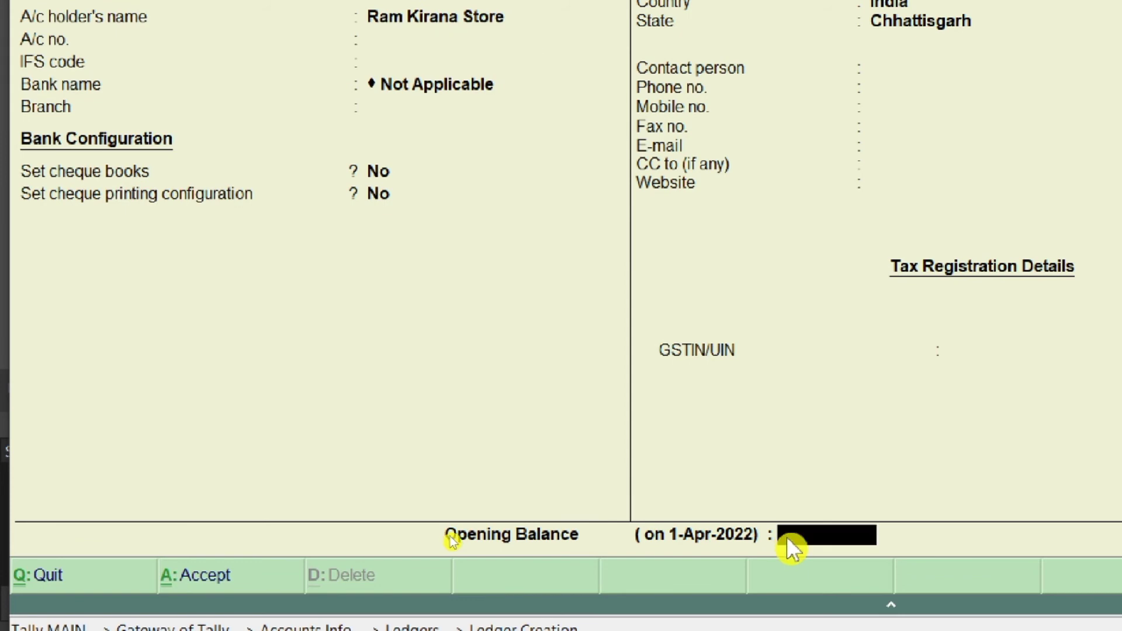
Give the Sbi Bank ledger an opening balance of 2,00,000.00 Dr and save it
{"action": "type", "text": "200000"}
{"action": "key", "text": "Return"}
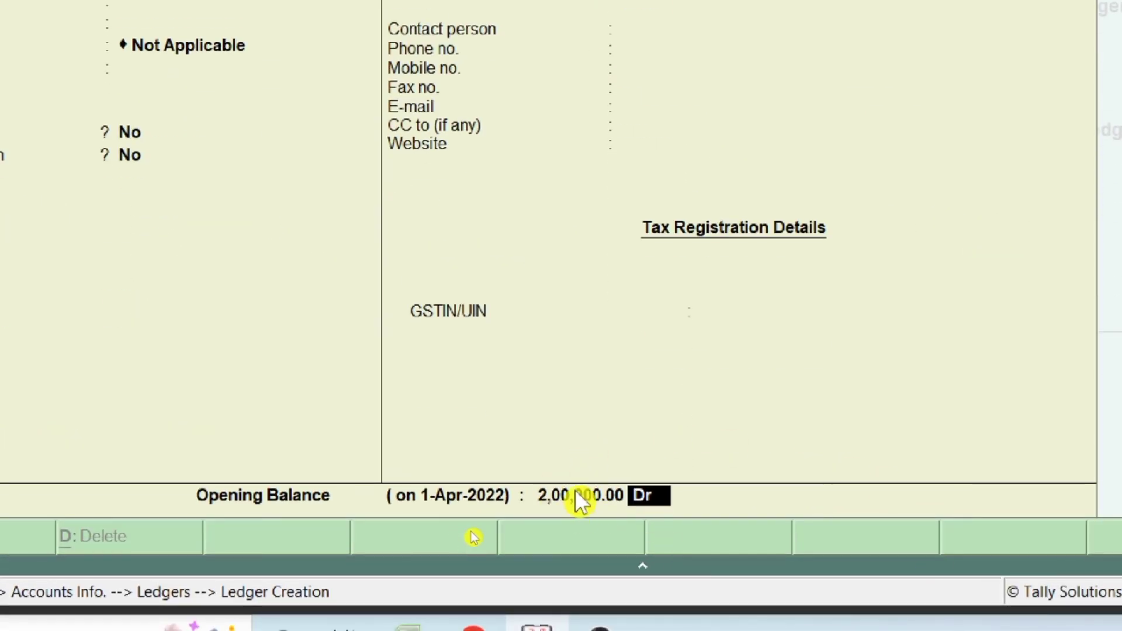
{"action": "key", "text": "Return"}
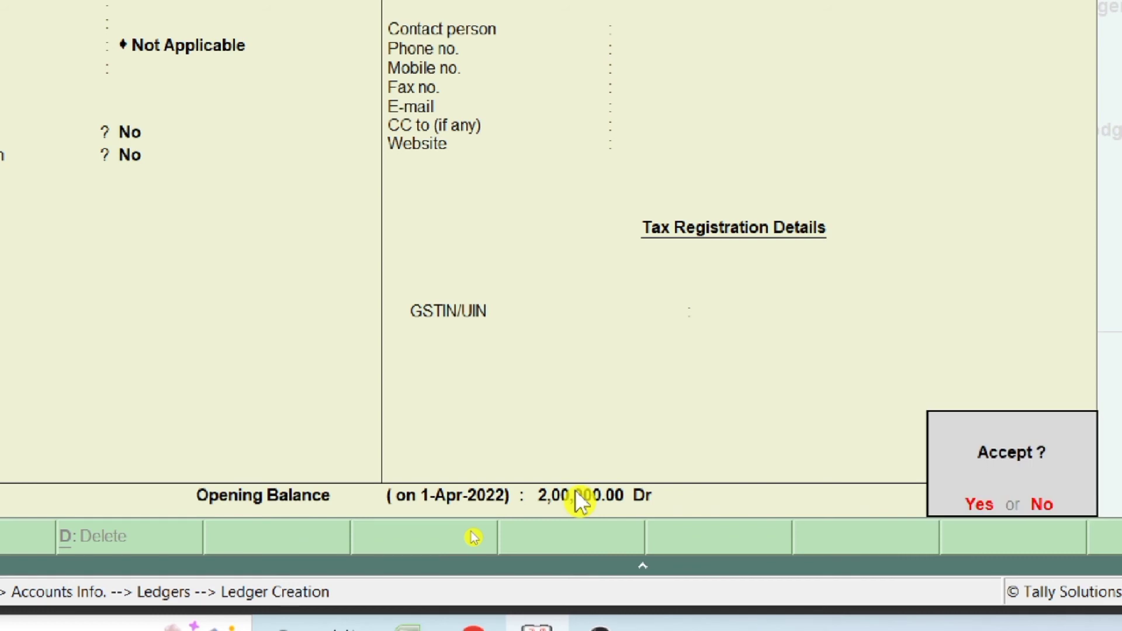
{"action": "key", "text": "Return"}
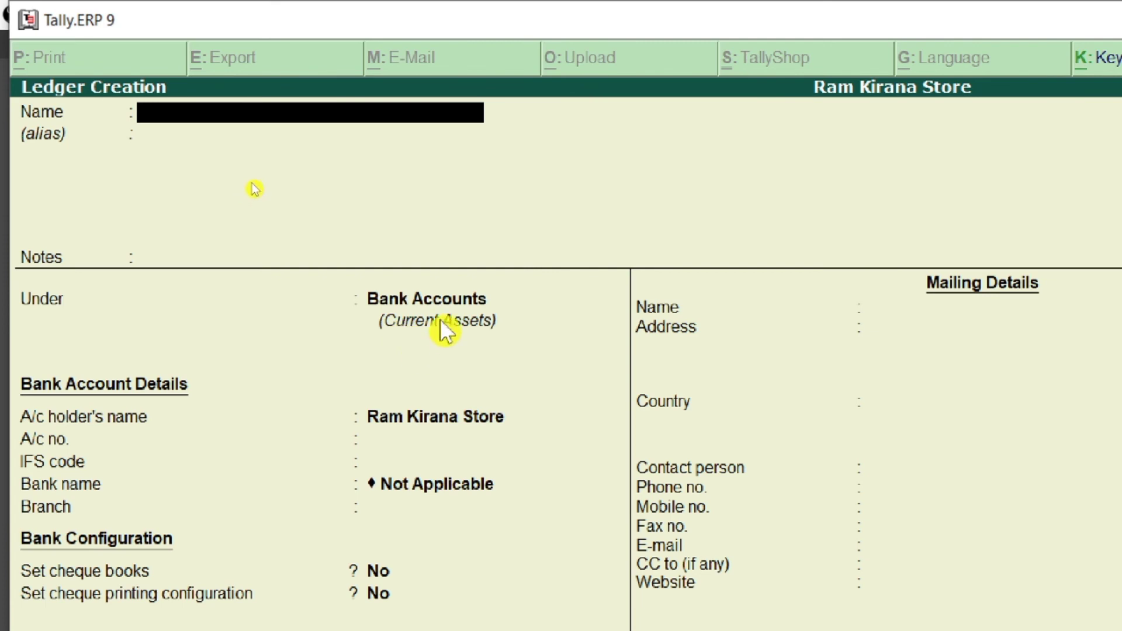
Start another ledger with the owner's first name as its name, without an alias, under the Capital Account group
{"action": "type", "text": "Rani"}
{"action": "key", "text": "Return"}
{"action": "key", "text": "Return"}
{"action": "key", "text": "Return"}
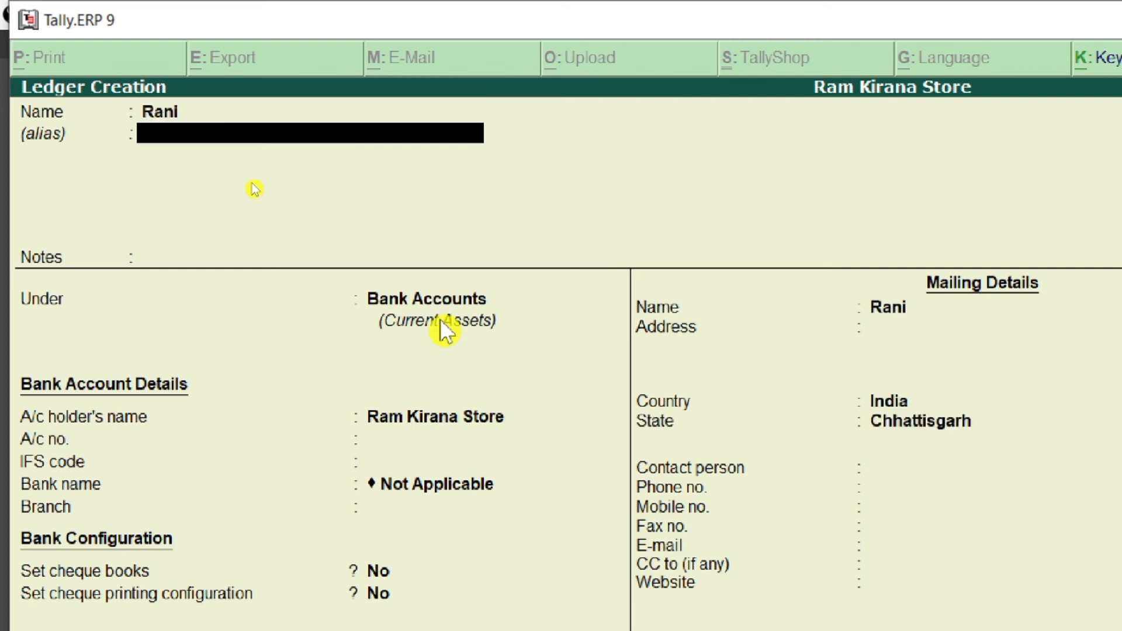
{"action": "type", "text": "Cap"}
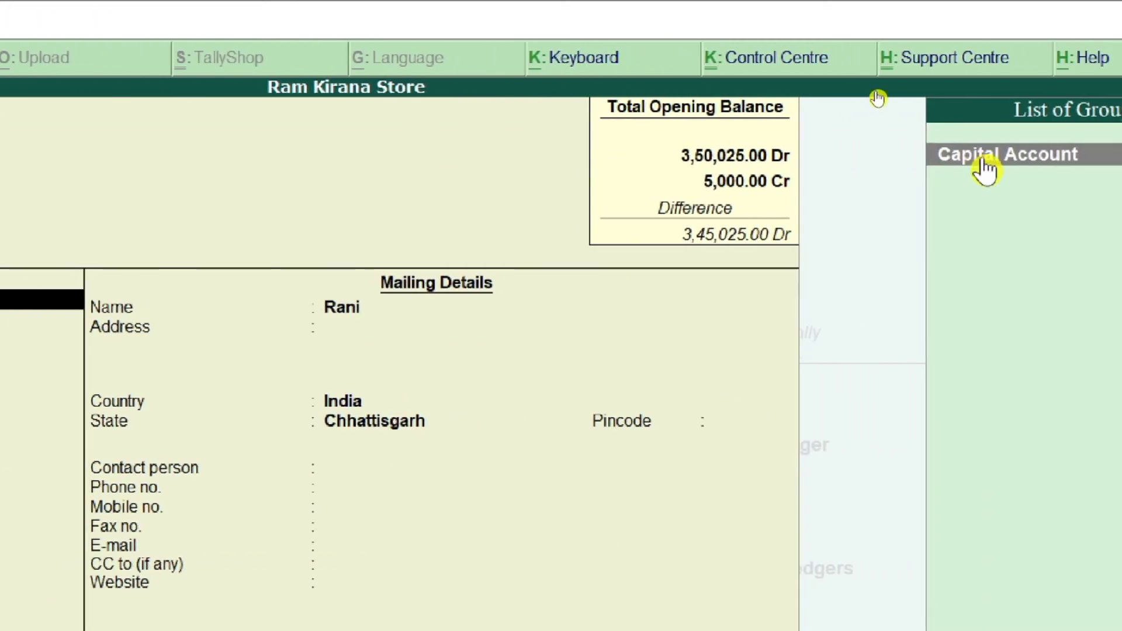
{"action": "left_click", "coordinate": [1110, 154]}
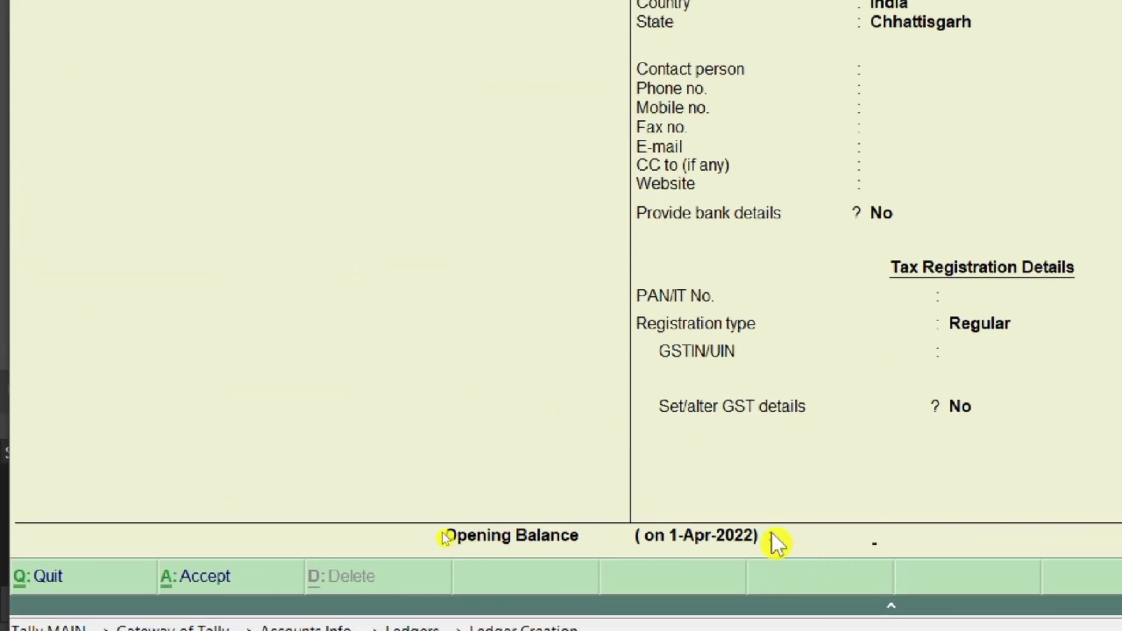
Give the new capital ledger an opening balance of 20,000.00, switch it to Dr and save the ledger
{"action": "left_click", "coordinate": [783, 536]}
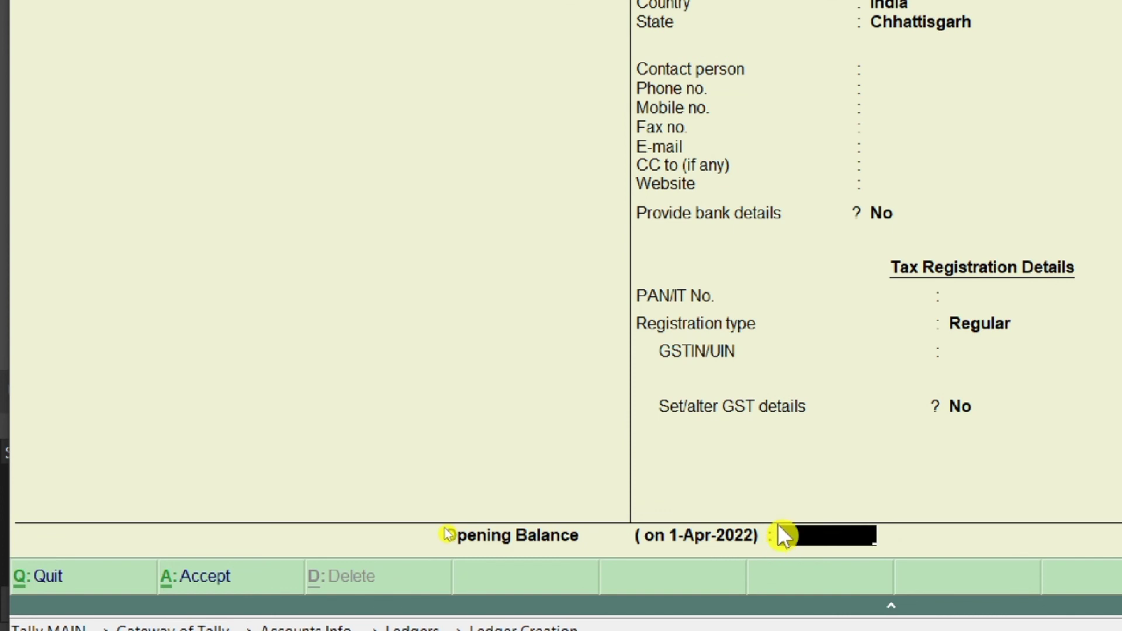
{"action": "type", "text": "20000"}
{"action": "key", "text": "Return"}
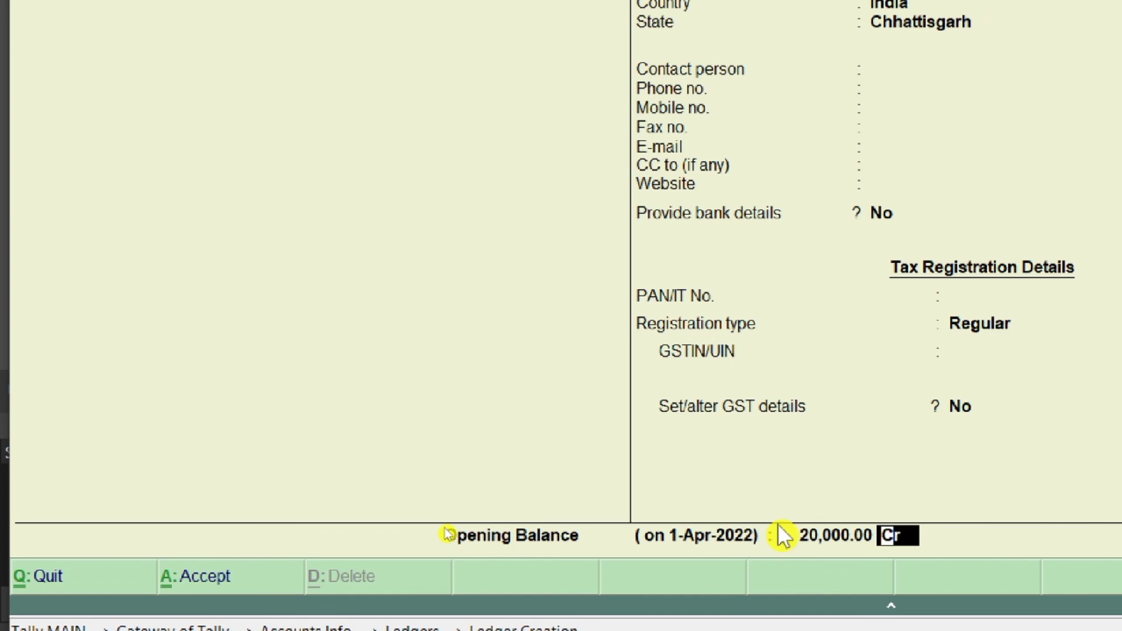
{"action": "type", "text": "dr"}
{"action": "key", "text": "Return"}
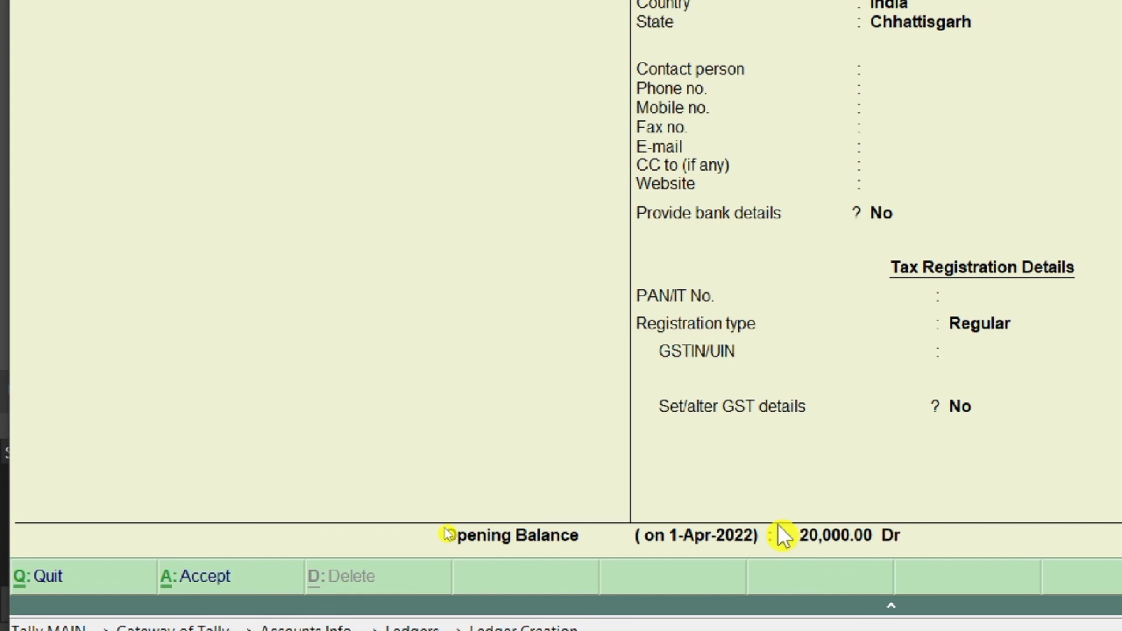
{"action": "key", "text": "ctrl+a"}
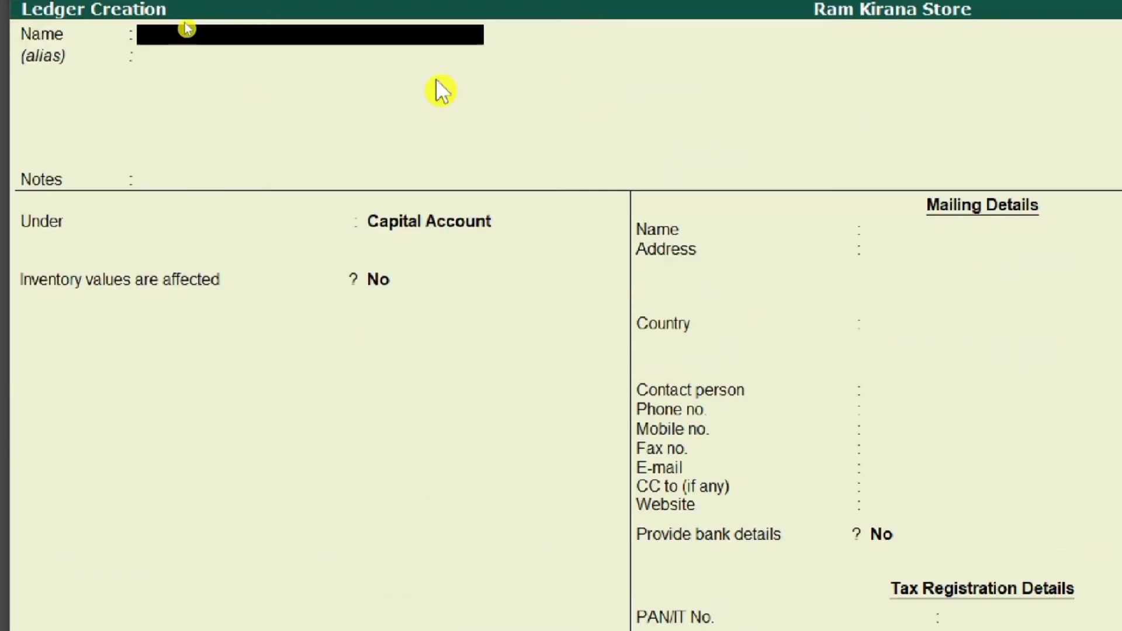